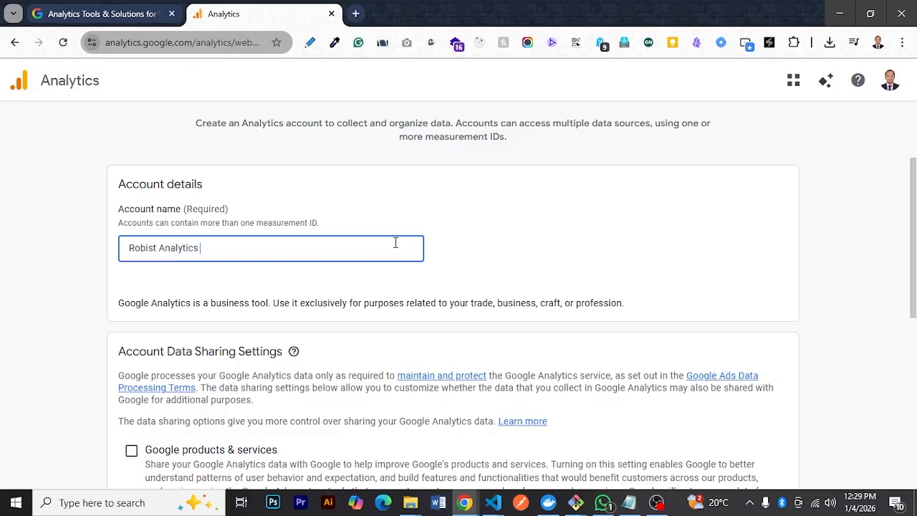
Delete the last characters at the end of the account name
{"action": "key", "text": "BackSpace"}
{"action": "key", "text": "BackSpace"}
{"action": "key", "text": "BackSpace"}
{"action": "key", "text": "BackSpace"}
{"action": "key", "text": "BackSpace"}
{"action": "key", "text": "BackSpace"}
{"action": "key", "text": "BackSpace"}
Enable data sharing for Google products & services and continue to the property details
{"action": "scroll", "coordinate": [395, 242], "scroll_direction": "down", "scroll_amount": 3}
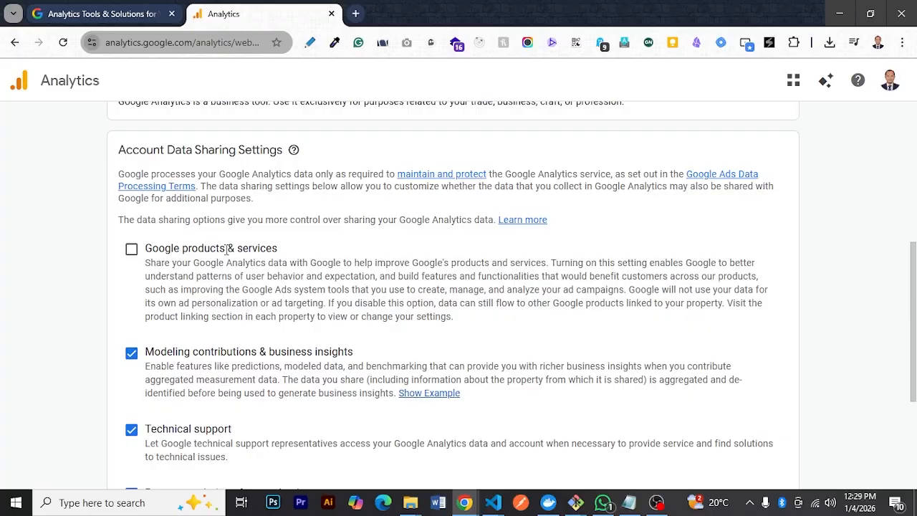
{"action": "left_click", "coordinate": [131, 249]}
{"action": "scroll", "coordinate": [136, 258], "scroll_direction": "down", "scroll_amount": 3}
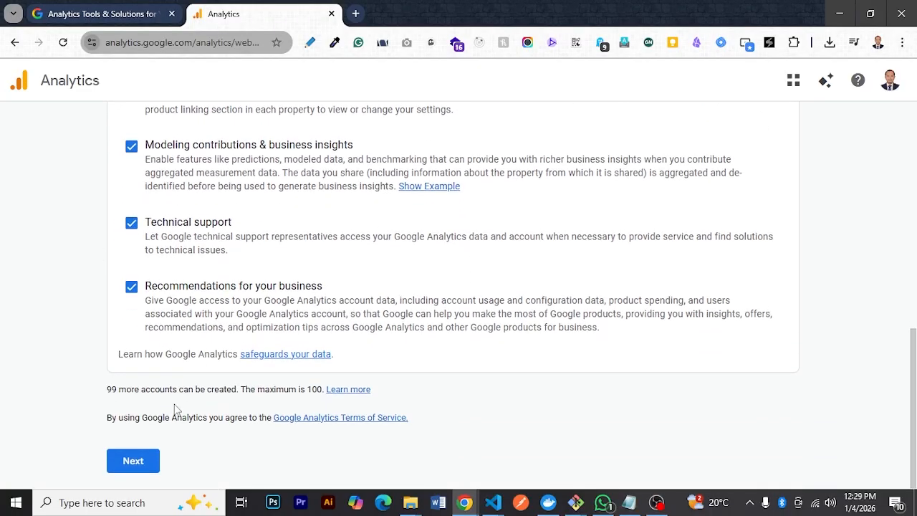
{"action": "left_click", "coordinate": [133, 461]}
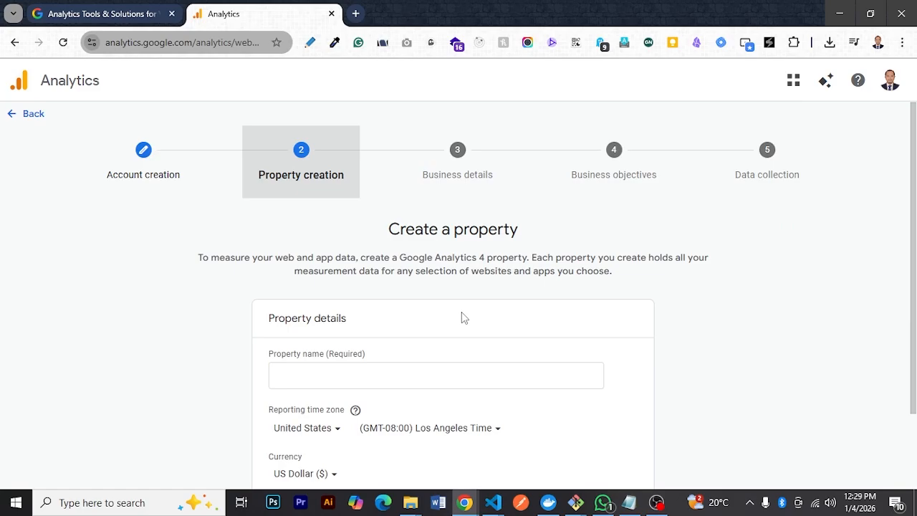
{"action": "scroll", "coordinate": [461, 311], "scroll_direction": "down", "scroll_amount": 1}
{"action": "left_click", "coordinate": [465, 285]}
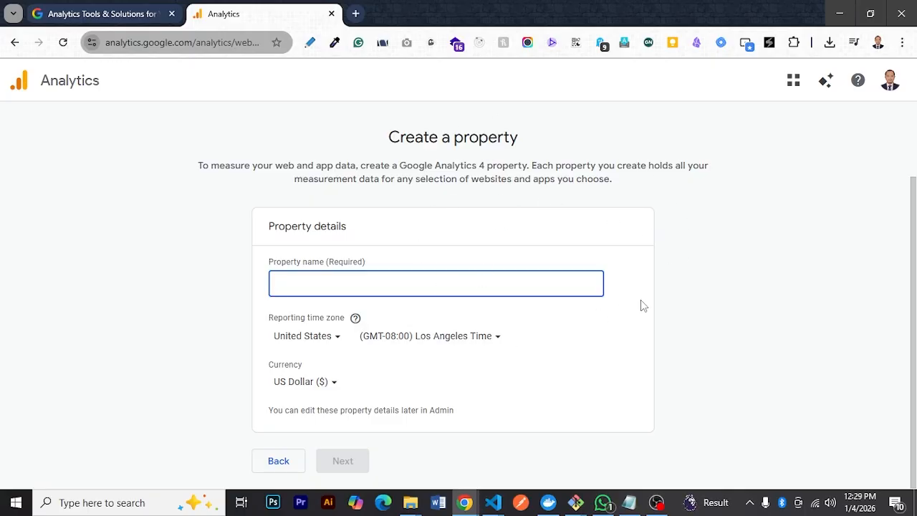
Open robist.com in a new browser tab and look over its landing page from start to end
{"action": "key", "text": "ctrl+t"}
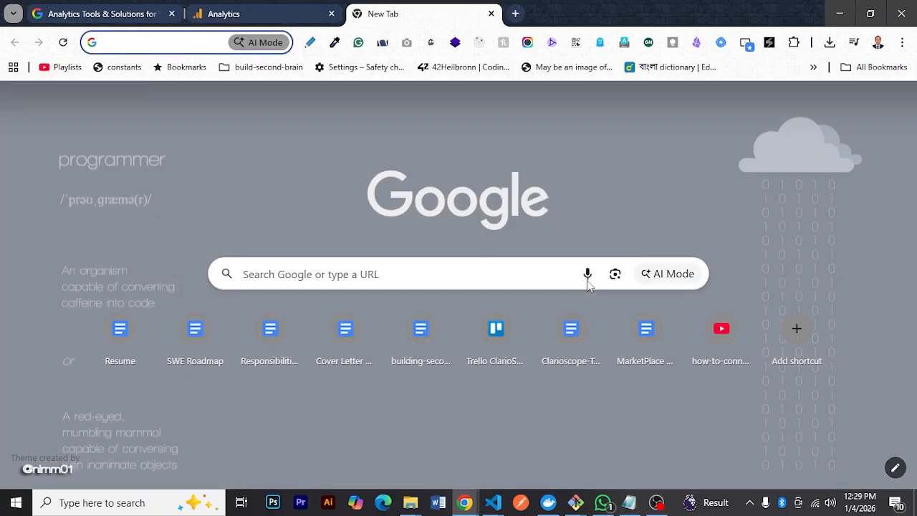
{"action": "type", "text": "ro"}
{"action": "key", "text": "Return"}
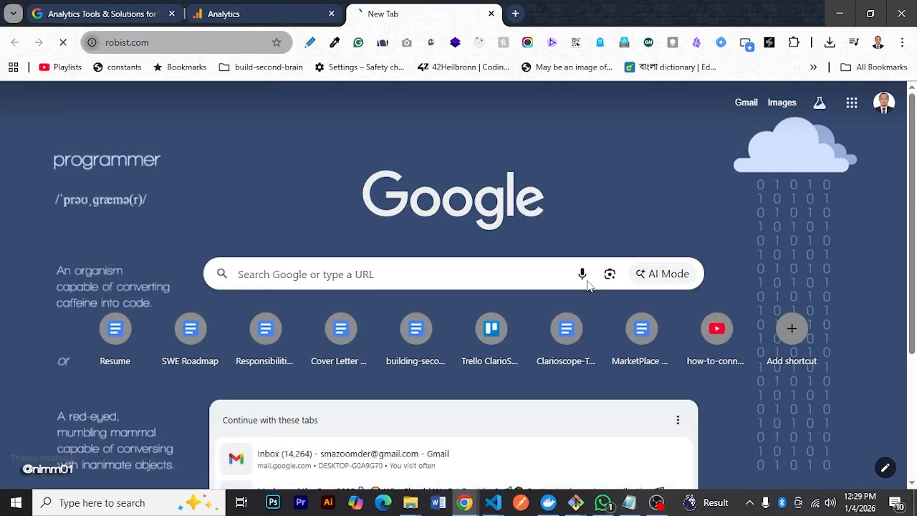
{"action": "scroll", "coordinate": [440, 295], "scroll_direction": "down", "scroll_amount": 10}
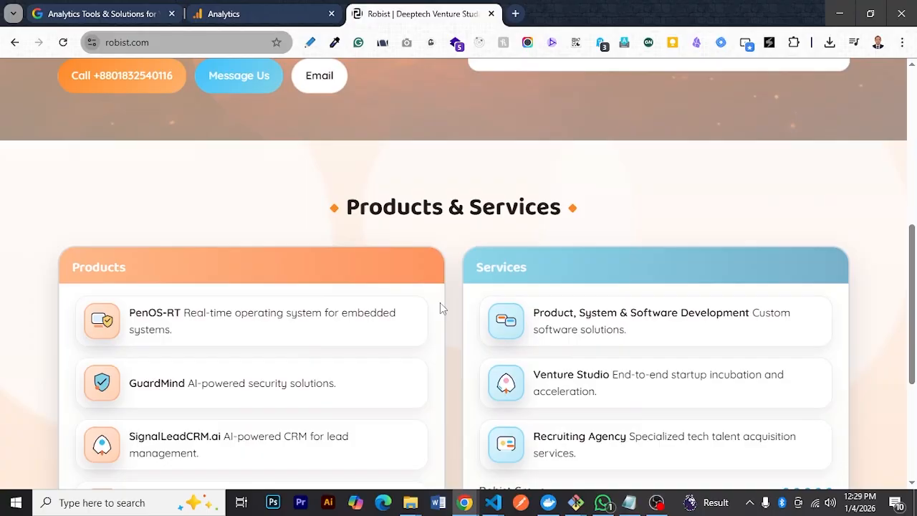
{"action": "scroll", "coordinate": [710, 322], "scroll_direction": "up", "scroll_amount": 10}
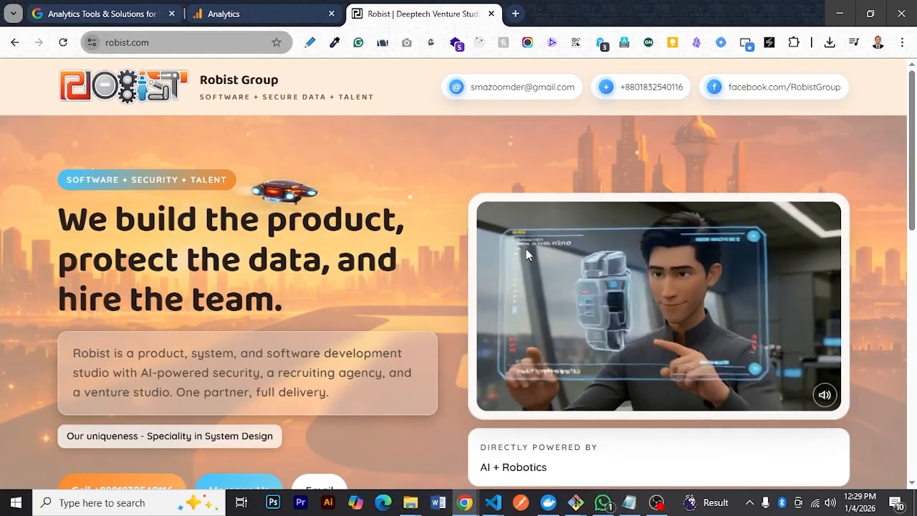
{"action": "scroll", "coordinate": [567, 327], "scroll_direction": "down", "scroll_amount": 8}
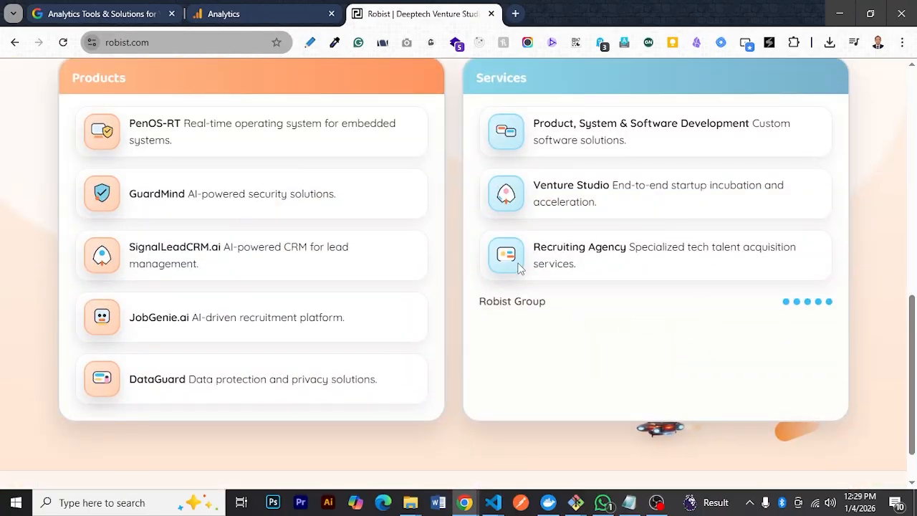
{"action": "scroll", "coordinate": [540, 373], "scroll_direction": "down", "scroll_amount": 2}
{"action": "scroll", "coordinate": [745, 393], "scroll_direction": "up", "scroll_amount": 6}
{"action": "scroll", "coordinate": [736, 369], "scroll_direction": "up", "scroll_amount": 5}
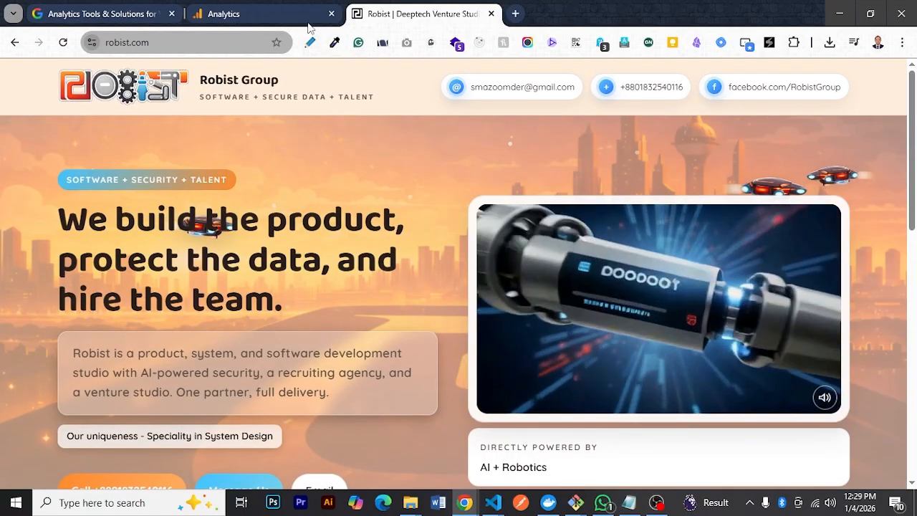
Return to the Analytics setup and name the property "Robist Primary Landing Page"
{"action": "key", "text": "ctrl+shift+Tab"}
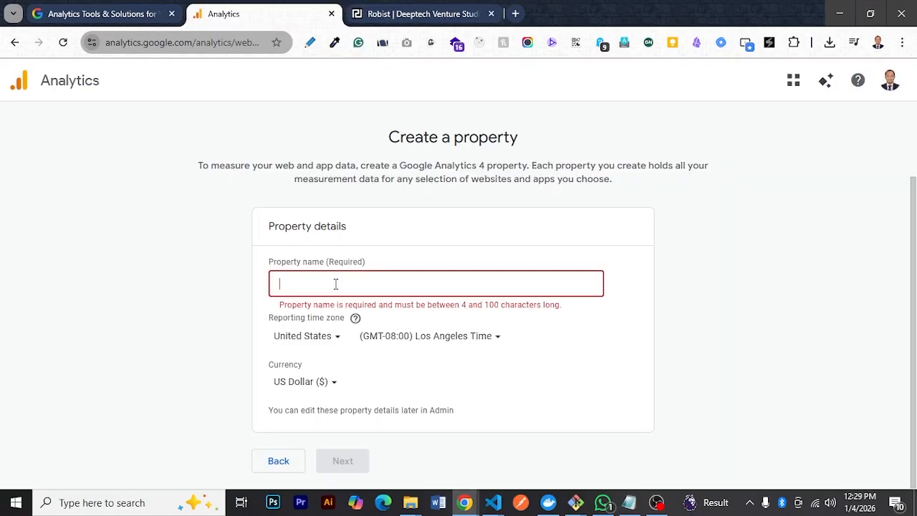
{"action": "type", "text": "Robist Primary Landinge Page"}
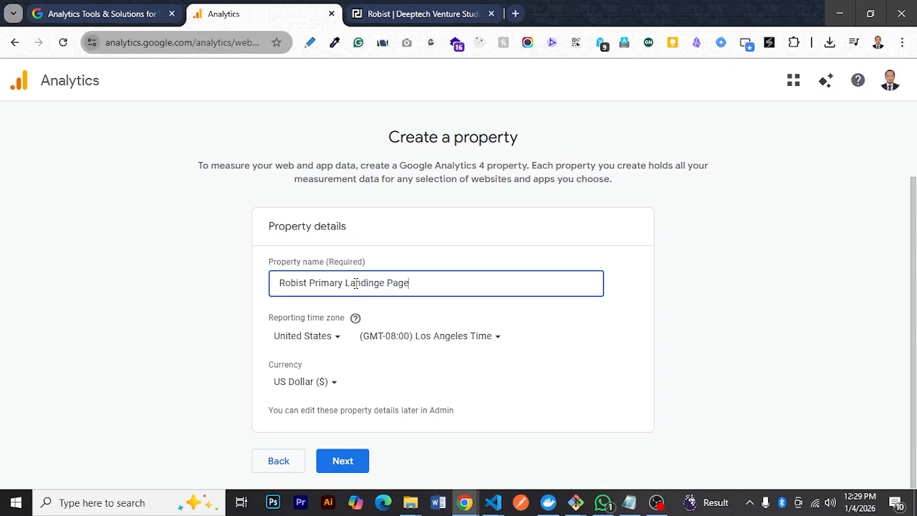
{"action": "left_click_drag", "start_coordinate": [380, 283], "coordinate": [387, 283]}
{"action": "key", "text": "BackSpace"}
Set the reporting time zone to Bangladesh, (GMT+06:00) Bangladesh Time
{"action": "left_click", "coordinate": [333, 338]}
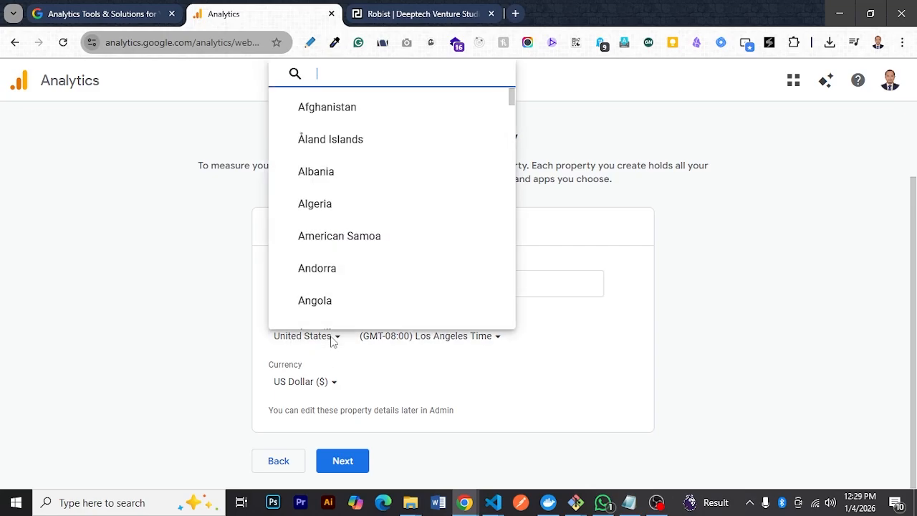
{"action": "type", "text": "bag"}
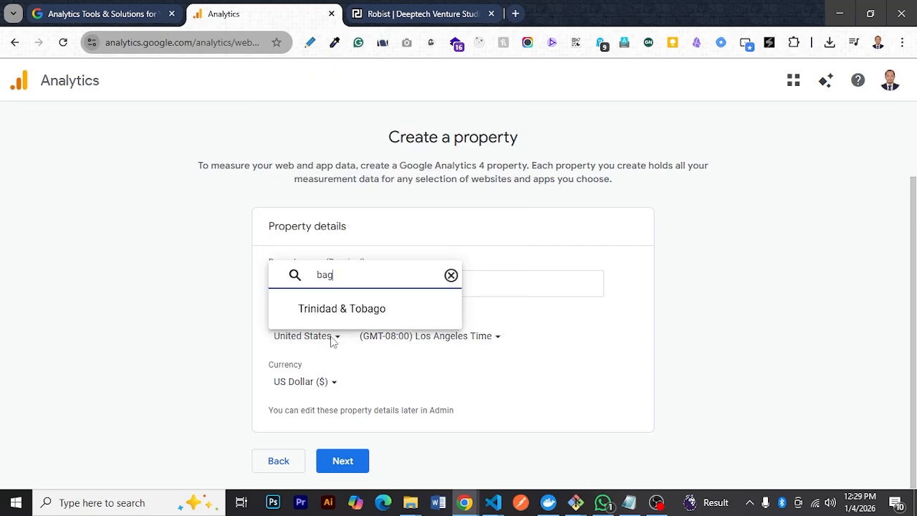
{"action": "key", "text": "BackSpace"}
{"action": "type", "text": "ng"}
{"action": "left_click", "coordinate": [361, 310]}
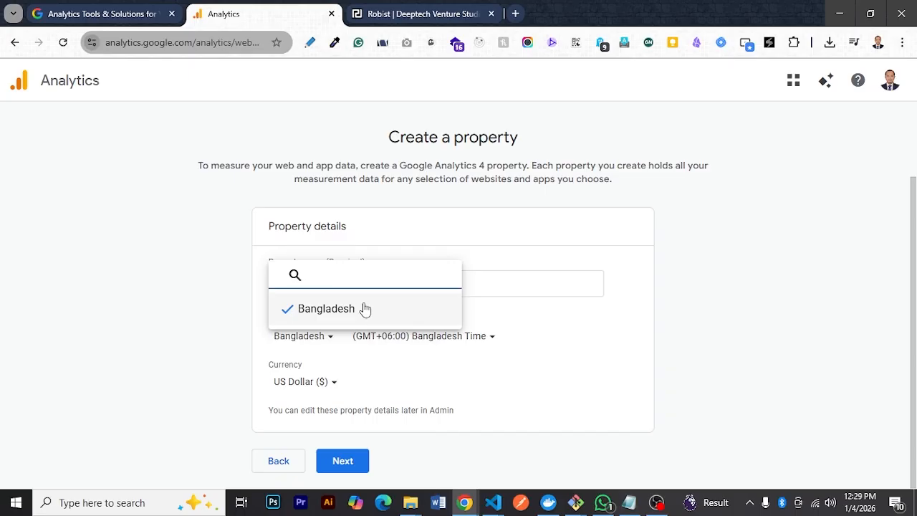
{"action": "left_click", "coordinate": [448, 346]}
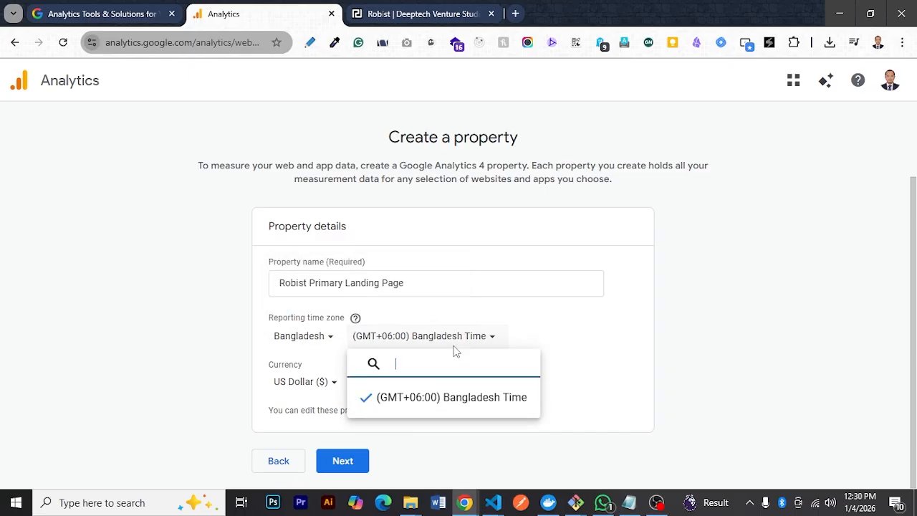
{"action": "left_click", "coordinate": [392, 396]}
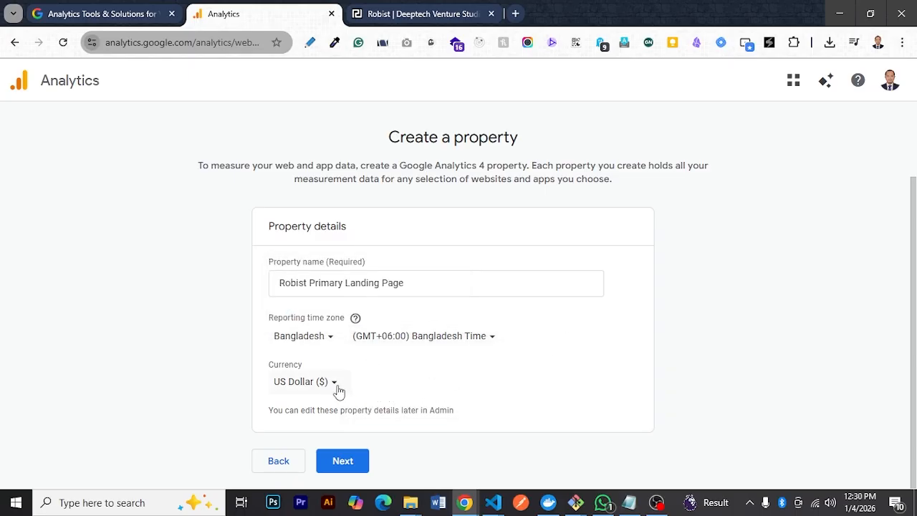
Check the currency choice, keep US Dollar ($), and continue to the business details
{"action": "left_click", "coordinate": [335, 385]}
{"action": "left_click", "coordinate": [337, 390]}
{"action": "left_click", "coordinate": [360, 462]}
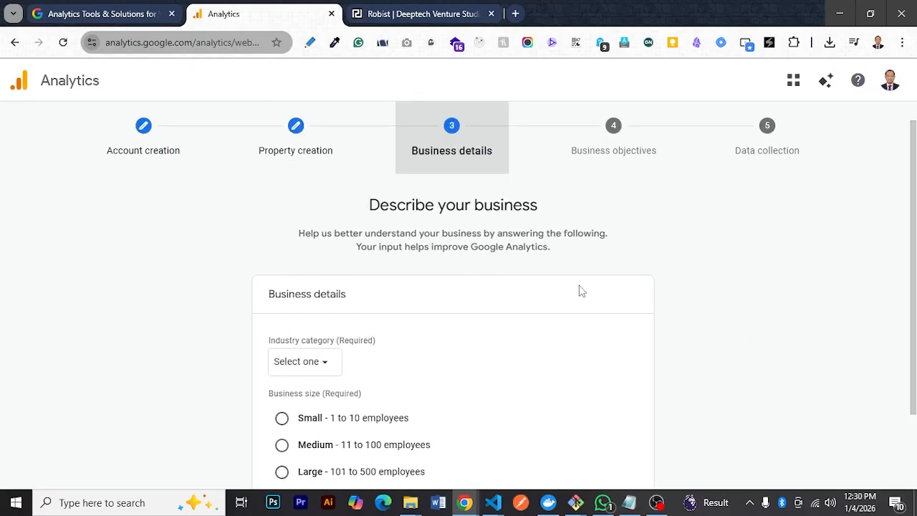
Set the industry category to Internet & Telecom and the business size to Small (1 to 10 employees), and continue
{"action": "scroll", "coordinate": [577, 291], "scroll_direction": "down", "scroll_amount": 2}
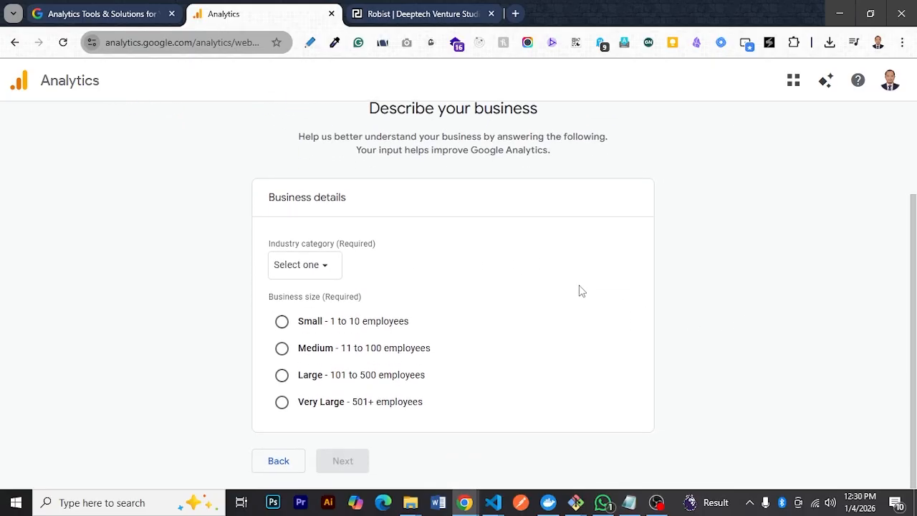
{"action": "left_click", "coordinate": [311, 260]}
{"action": "scroll", "coordinate": [417, 433], "scroll_direction": "down", "scroll_amount": 3}
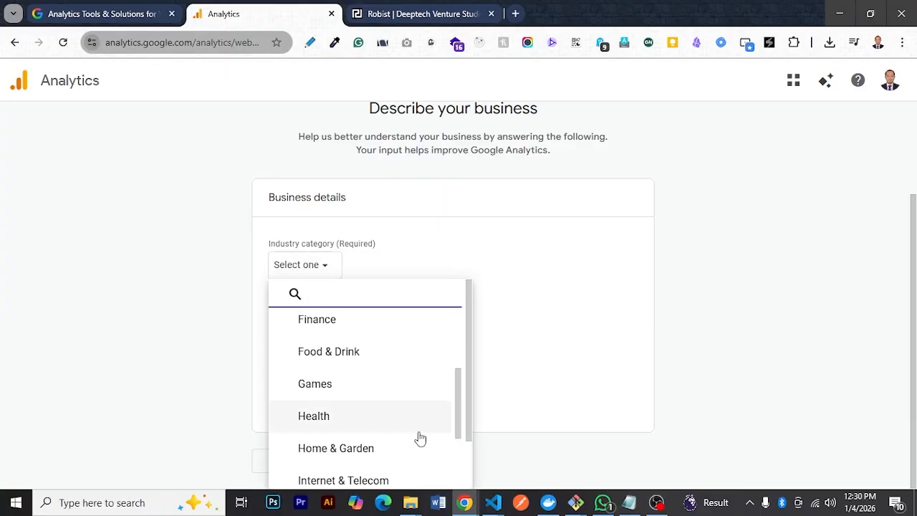
{"action": "scroll", "coordinate": [396, 421], "scroll_direction": "down", "scroll_amount": 2}
{"action": "left_click", "coordinate": [403, 346]}
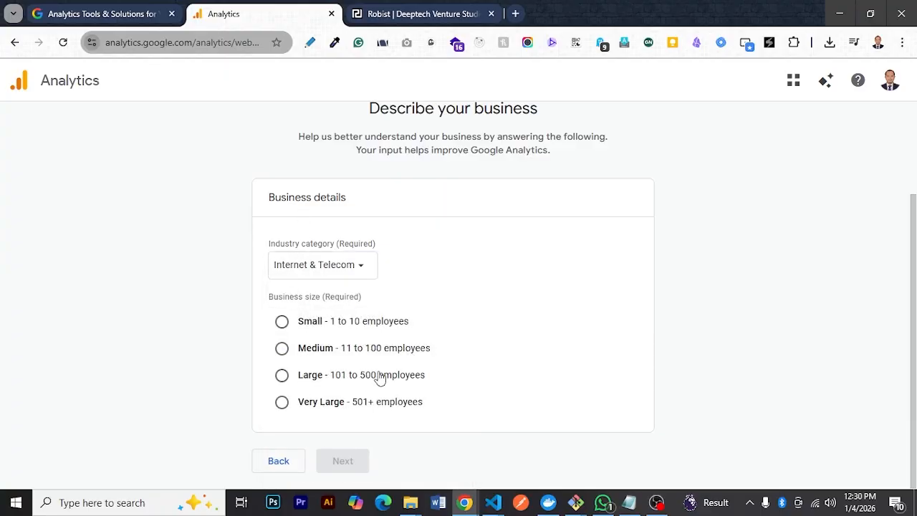
{"action": "left_click", "coordinate": [320, 324]}
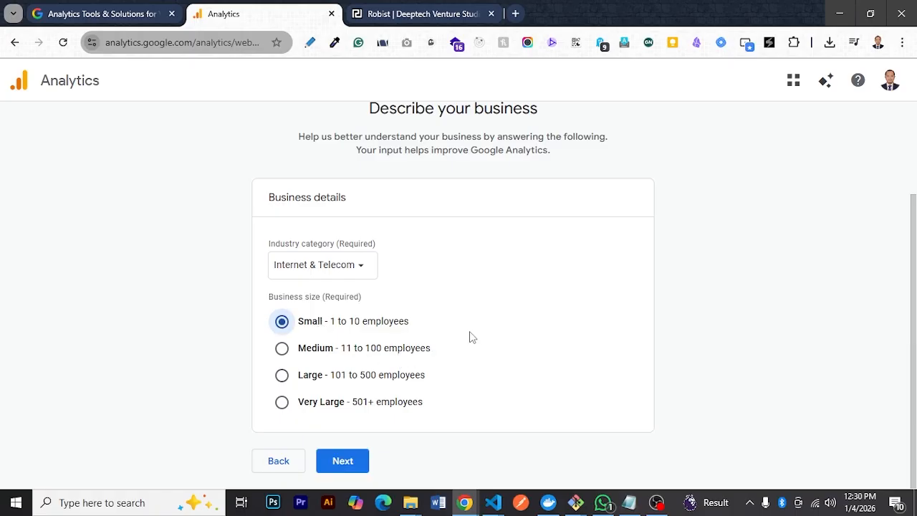
{"action": "left_click", "coordinate": [361, 460]}
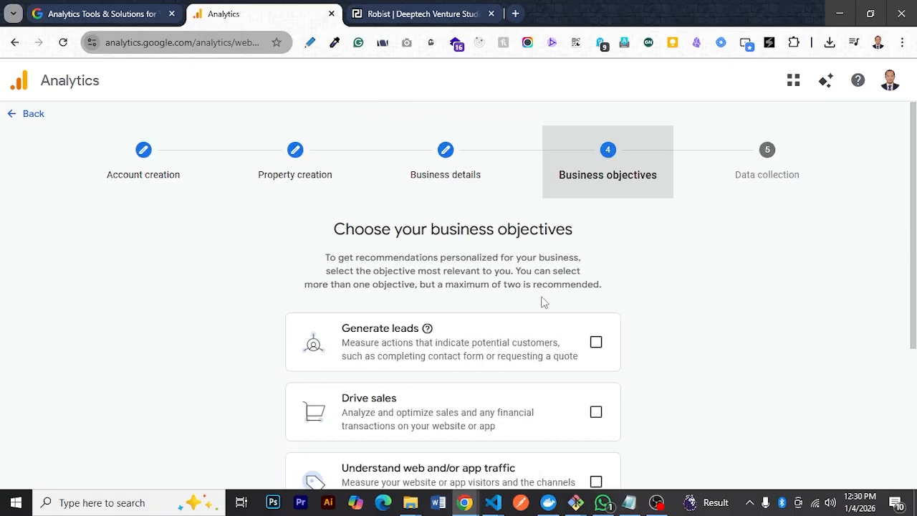
Choose the Generate leads, Drive sales, Understand web and/or app traffic, and View user engagement & retention objectives, and create the property
{"action": "scroll", "coordinate": [645, 319], "scroll_direction": "down", "scroll_amount": 2}
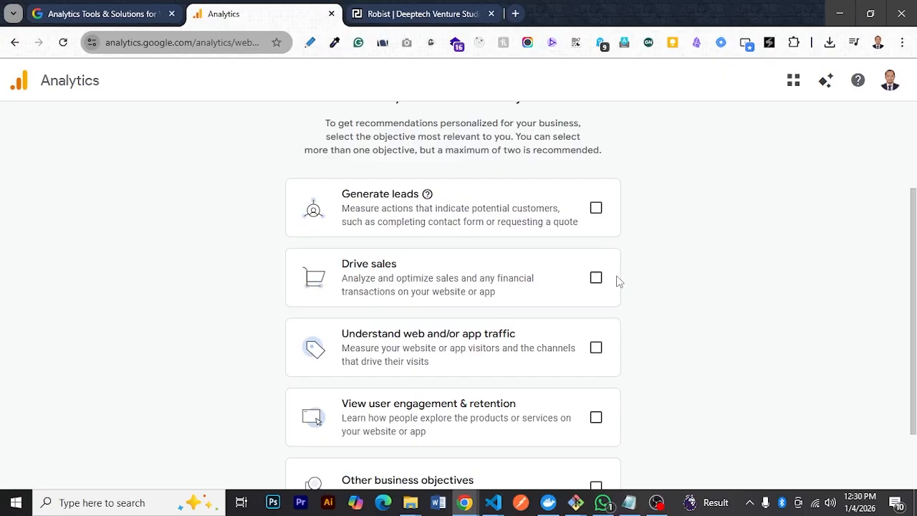
{"action": "left_click", "coordinate": [598, 223]}
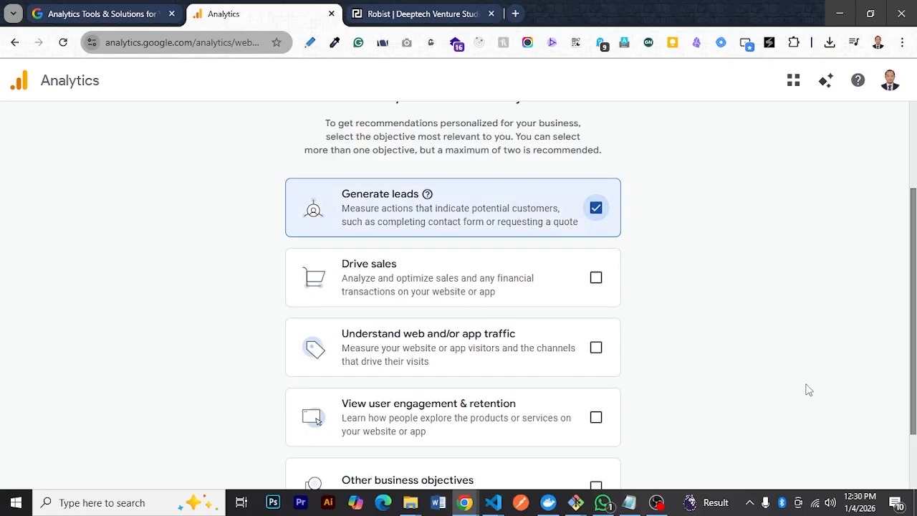
{"action": "left_click", "coordinate": [598, 280]}
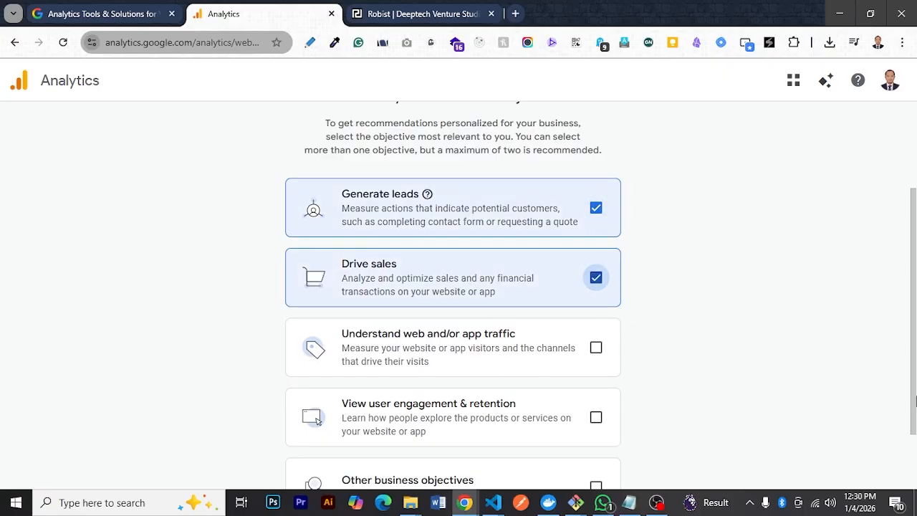
{"action": "scroll", "coordinate": [661, 358], "scroll_direction": "down", "scroll_amount": 2}
{"action": "left_click", "coordinate": [605, 263]}
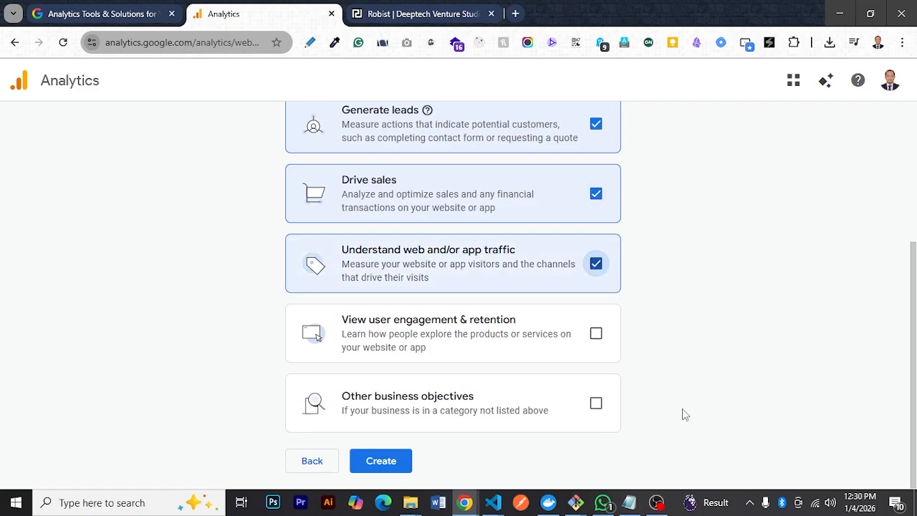
{"action": "left_click", "coordinate": [589, 338]}
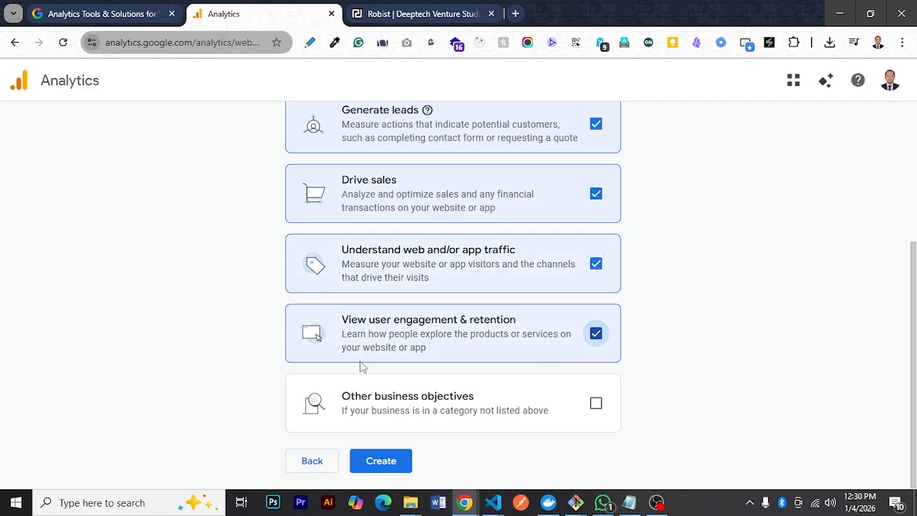
{"action": "left_click", "coordinate": [407, 462]}
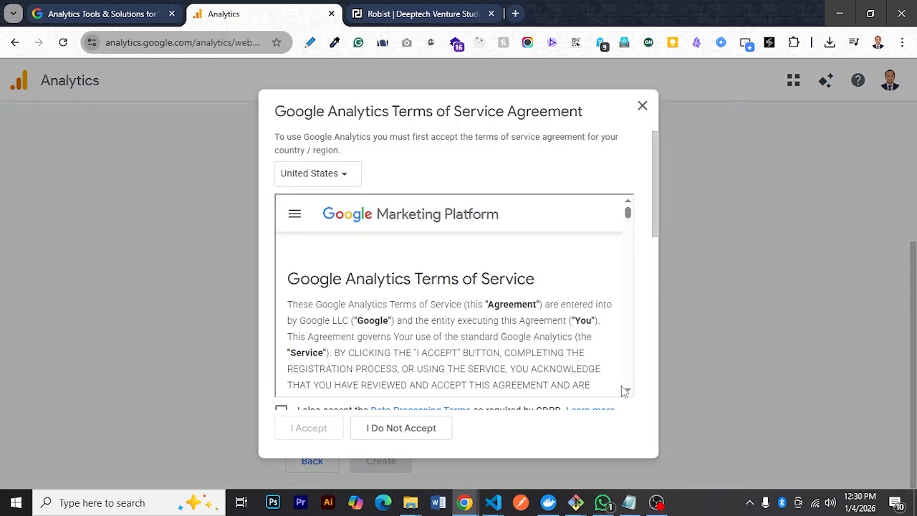
Agree to the Measurement Controller-Controller Data Protection Terms and accept the Google Analytics Terms of Service Agreement
{"action": "scroll", "coordinate": [508, 319], "scroll_direction": "down", "scroll_amount": 10}
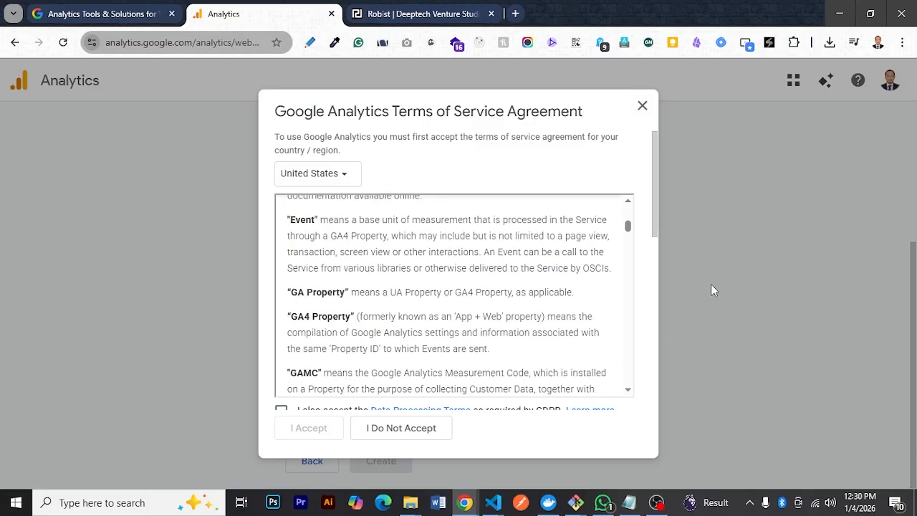
{"action": "left_click_drag", "start_coordinate": [652, 224], "coordinate": [654, 398]}
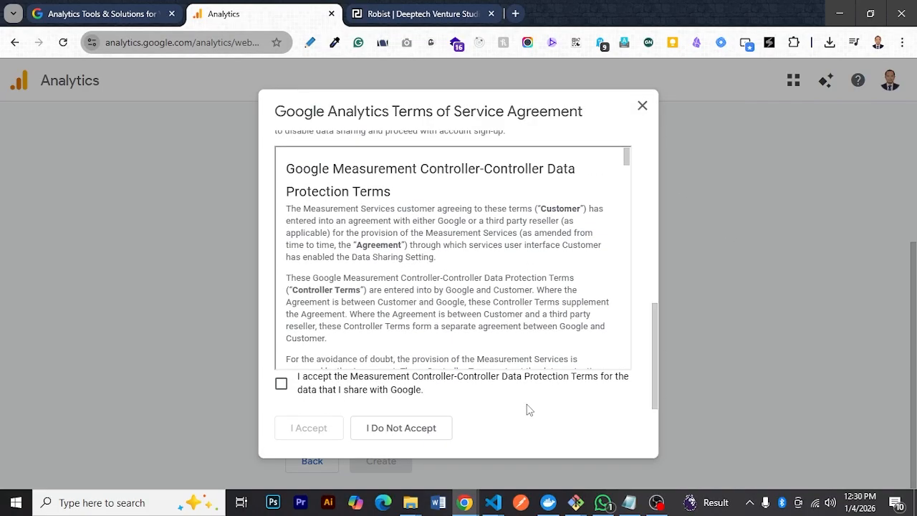
{"action": "left_click", "coordinate": [281, 383]}
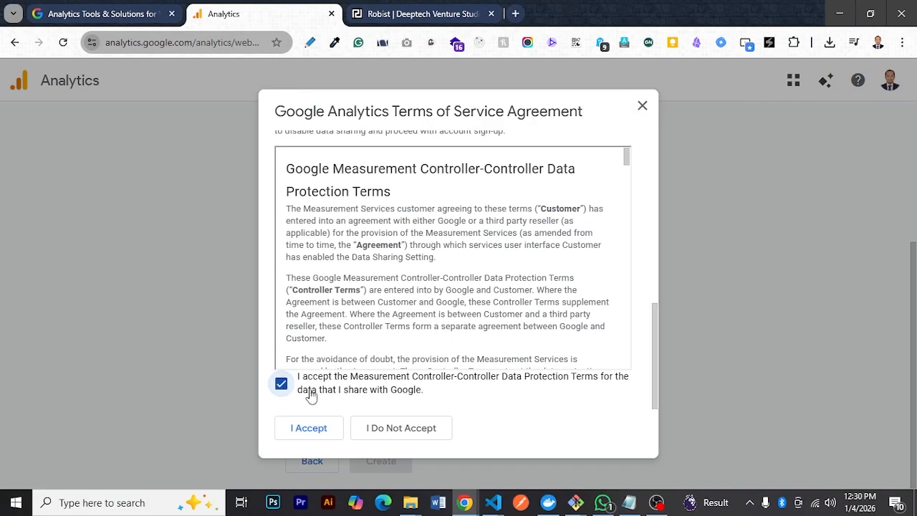
{"action": "left_click", "coordinate": [309, 428]}
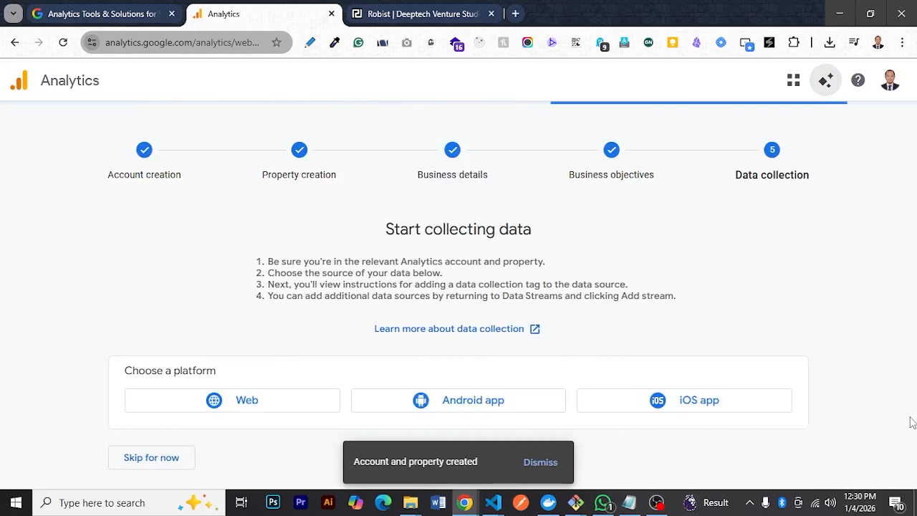
{"action": "left_click", "coordinate": [236, 406]}
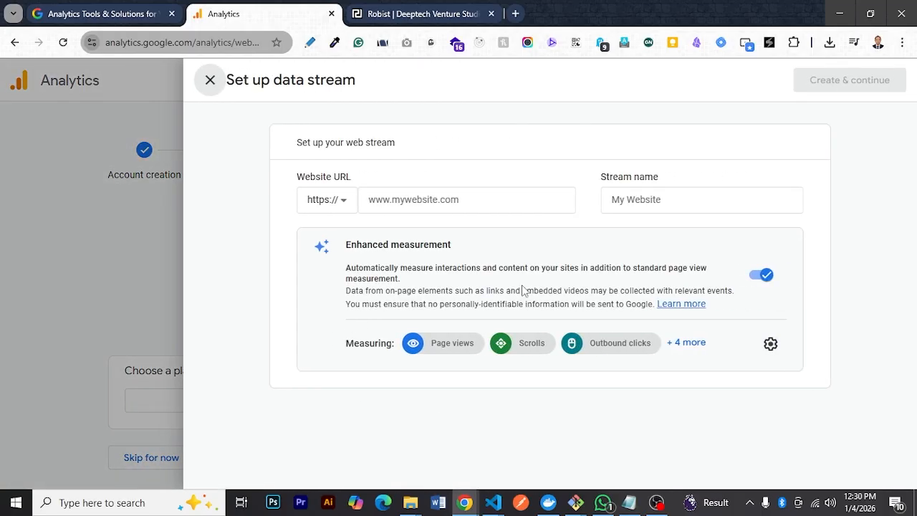
{"action": "left_click", "coordinate": [447, 202]}
{"action": "left_click", "coordinate": [434, 16]}
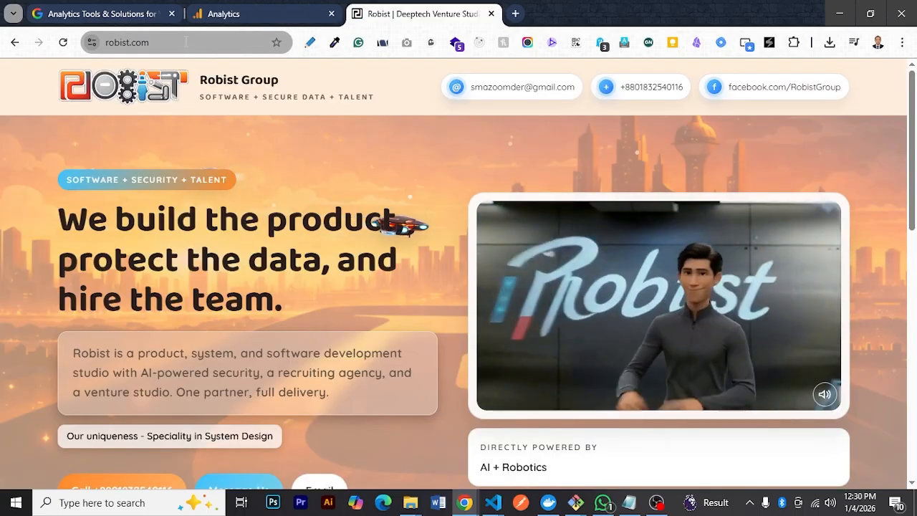
{"action": "left_click", "coordinate": [184, 43]}
{"action": "left_click", "coordinate": [230, 15]}
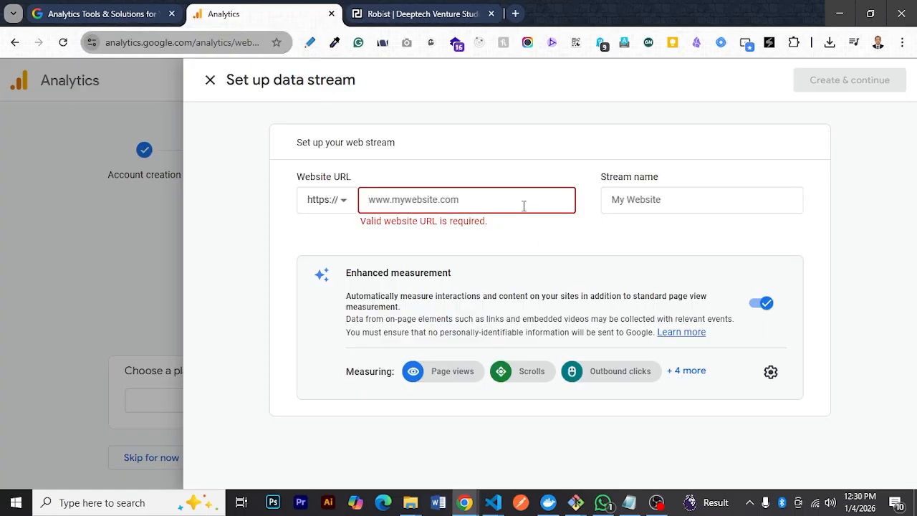
{"action": "type", "text": "https://robist.com/"}
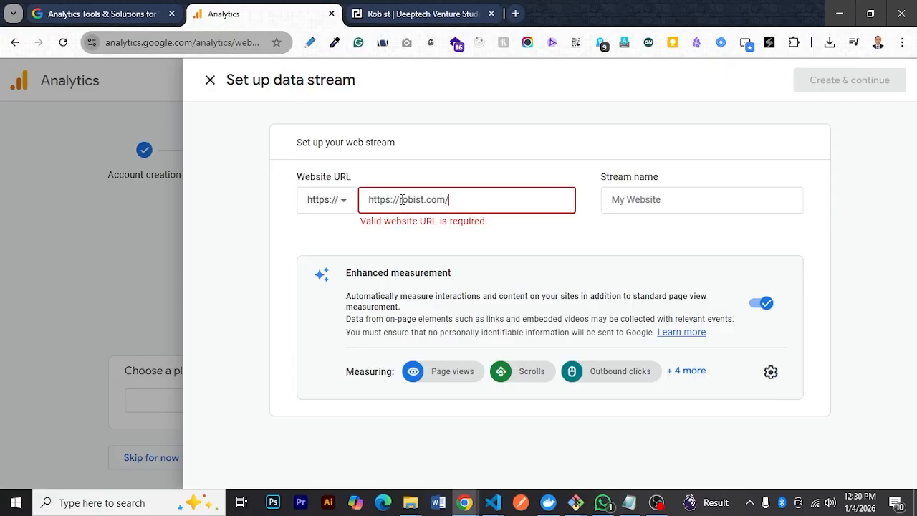
{"action": "left_click_drag", "start_coordinate": [401, 199], "coordinate": [277, 205]}
{"action": "key", "text": "BackSpace"}
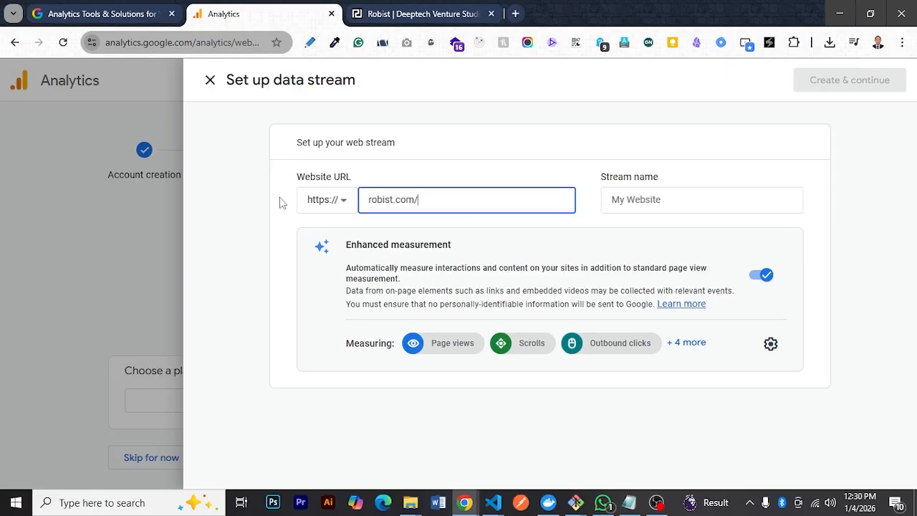
Name the stream Robist.com and create it to continue to the Google tag setup
{"action": "left_click", "coordinate": [685, 201]}
{"action": "left_click", "coordinate": [487, 200]}
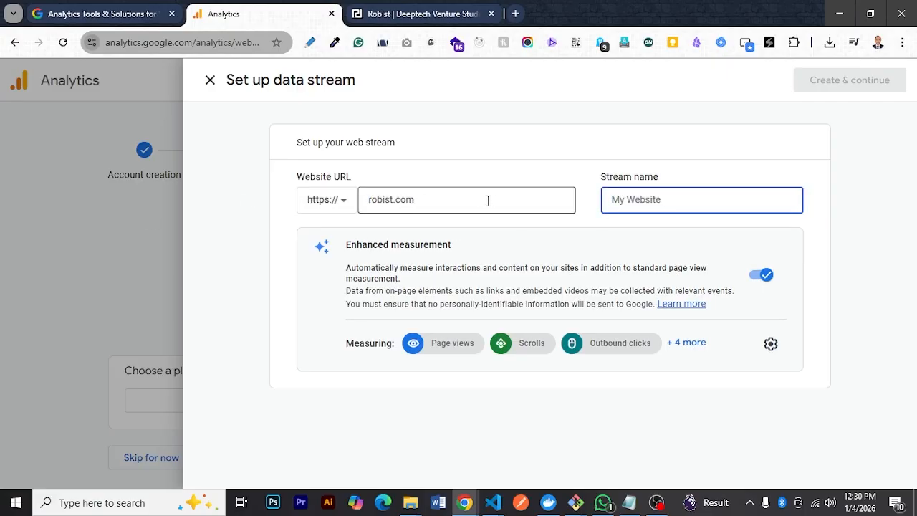
{"action": "left_click_drag", "start_coordinate": [488, 201], "coordinate": [394, 173]}
{"action": "left_click", "coordinate": [764, 198]}
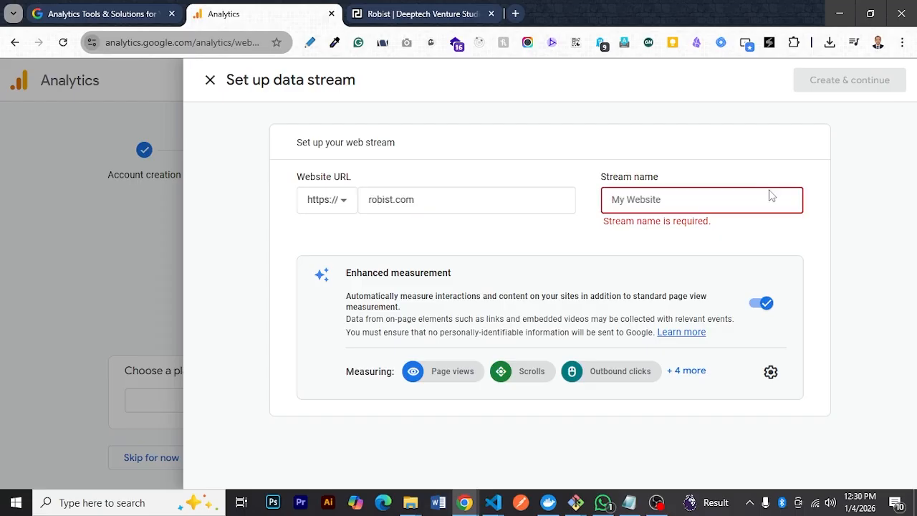
{"action": "type", "text": "Robist.com"}
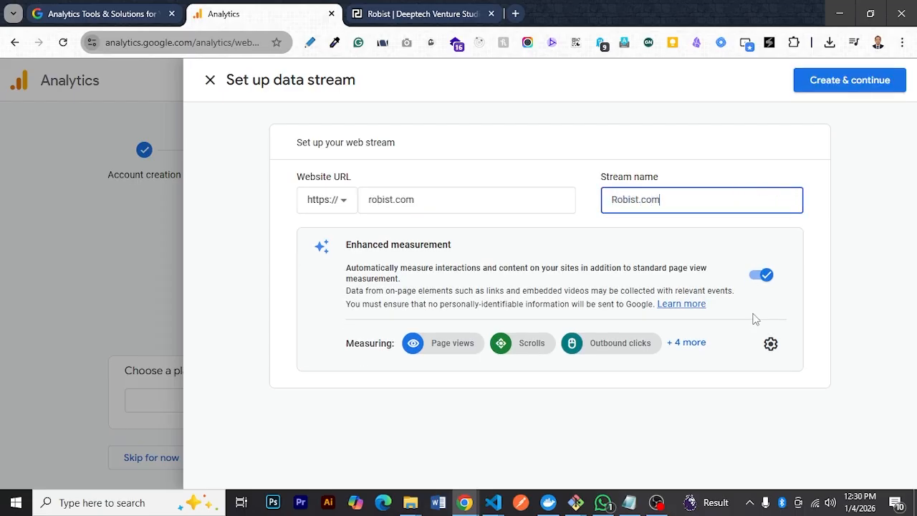
{"action": "left_click", "coordinate": [869, 75]}
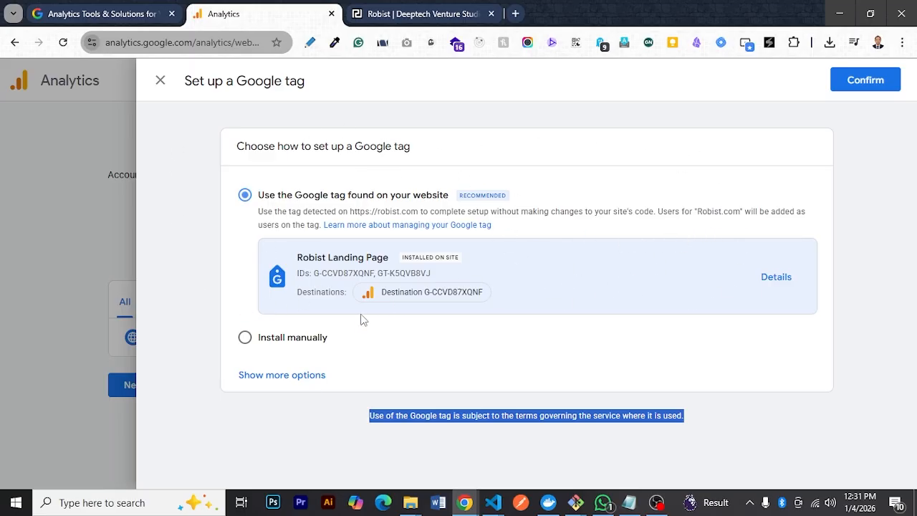
Choose manual installation of the Google tag and copy the gtag.js snippet
{"action": "left_click", "coordinate": [319, 340]}
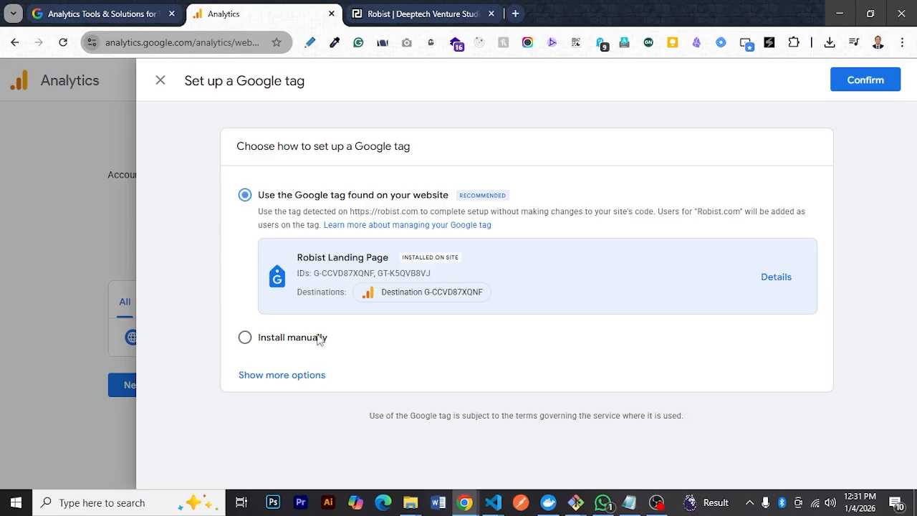
{"action": "left_click", "coordinate": [319, 340]}
{"action": "scroll", "coordinate": [413, 333], "scroll_direction": "down", "scroll_amount": 2}
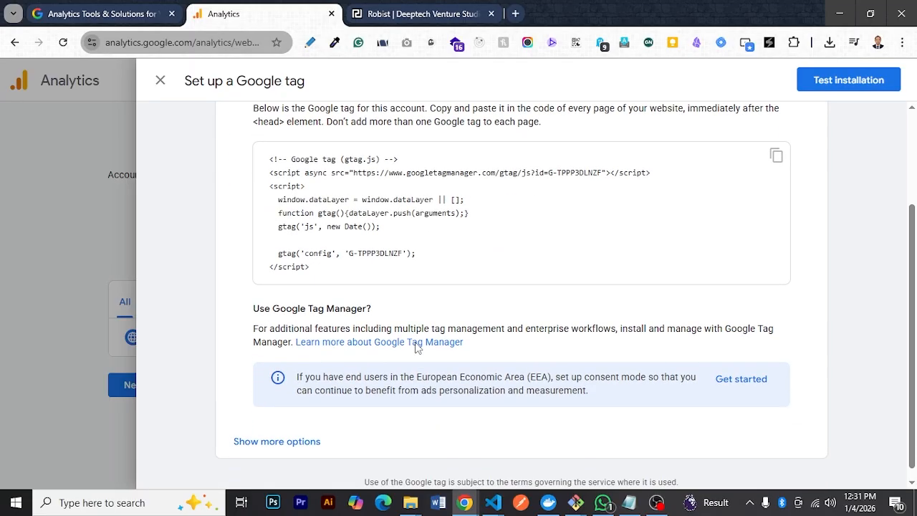
{"action": "scroll", "coordinate": [698, 269], "scroll_direction": "up", "scroll_amount": 1}
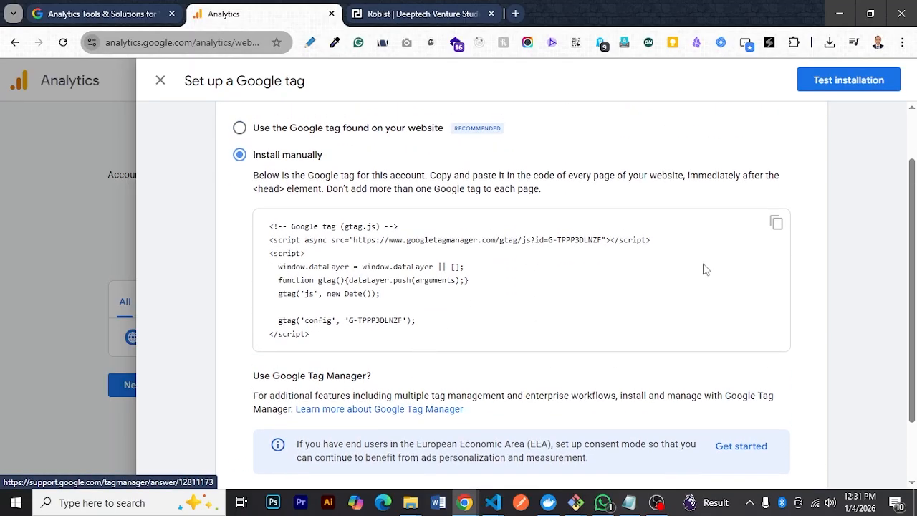
{"action": "left_click", "coordinate": [773, 224]}
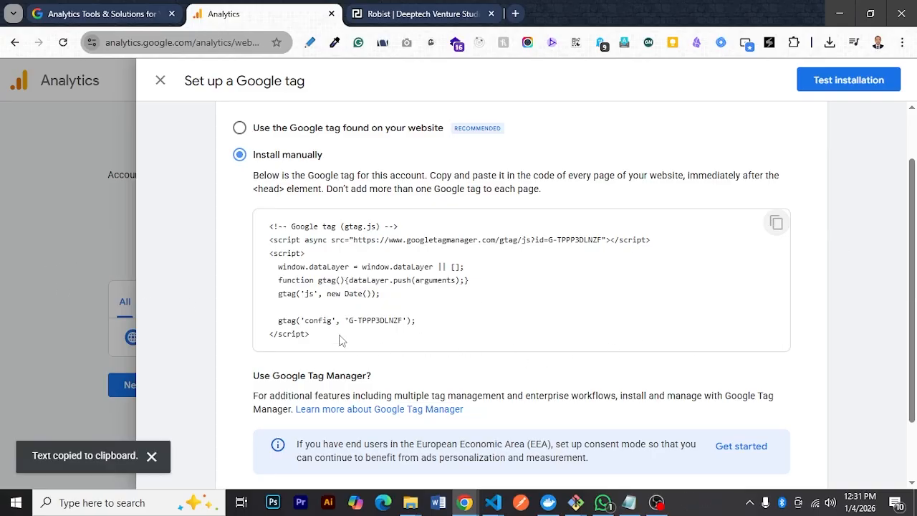
{"action": "left_click", "coordinate": [777, 223]}
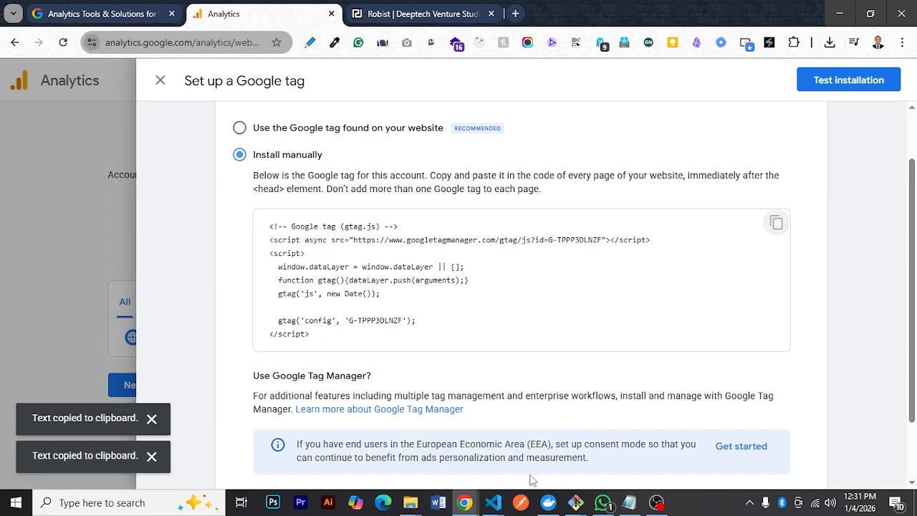
Switch to the Visual Studio Code window with the Google analytics note and open index.html from the robist-landing-page project
{"action": "mouse_move", "coordinate": [492, 502]}
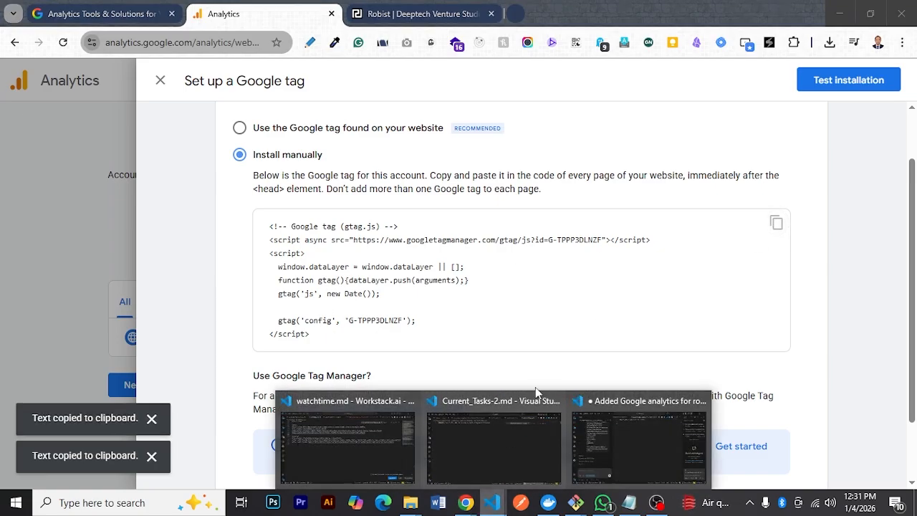
{"action": "left_click", "coordinate": [661, 425]}
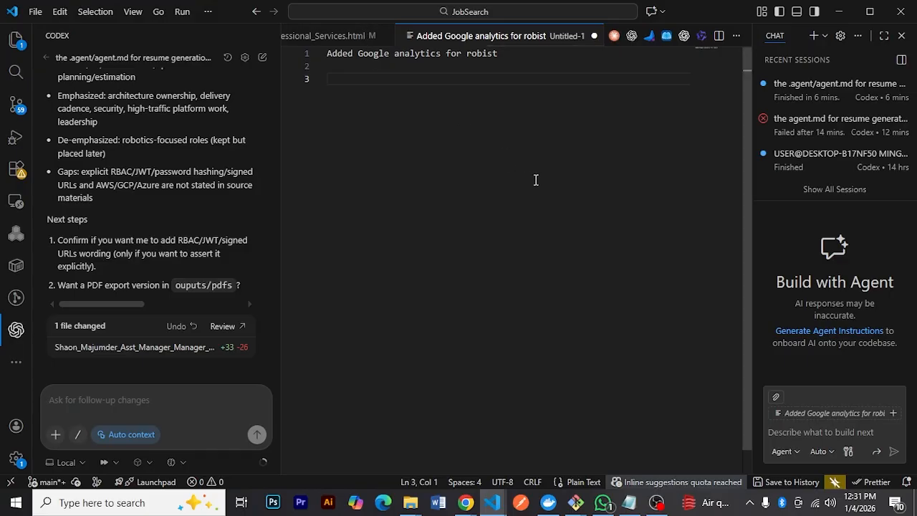
{"action": "key", "text": "ctrl+p"}
{"action": "type", "text": "ind"}
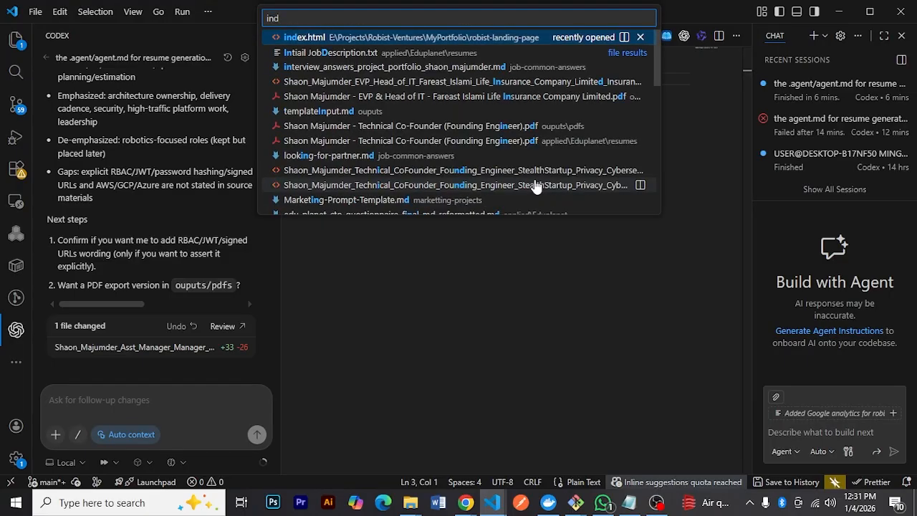
{"action": "key", "text": "Return"}
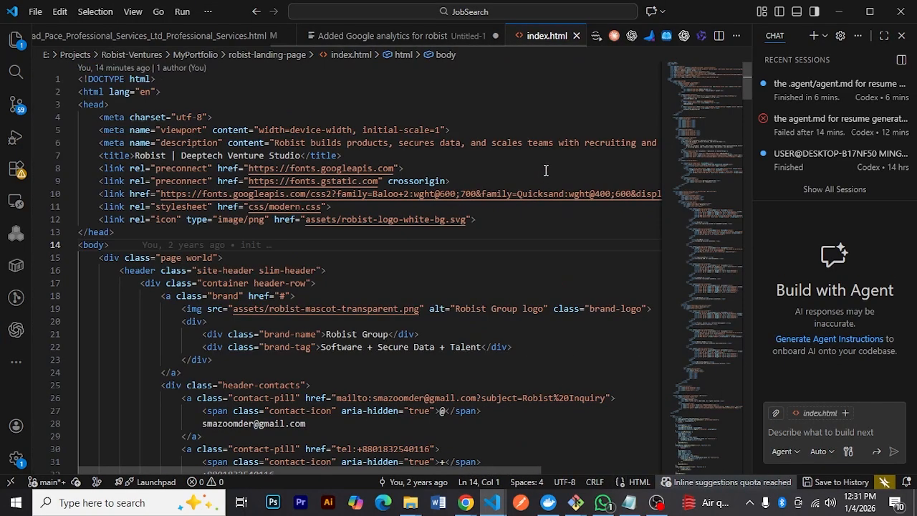
Replace the existing Google tag block before the closing body tag of index.html with the copied gtag.js snippet
{"action": "key", "text": "ctrl+End"}
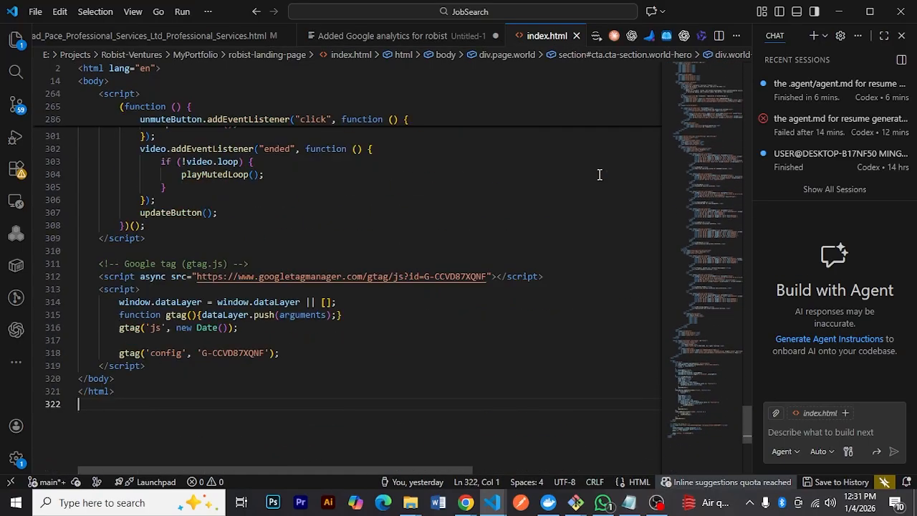
{"action": "left_click_drag", "start_coordinate": [166, 368], "coordinate": [99, 264]}
{"action": "key", "text": "ctrl+v"}
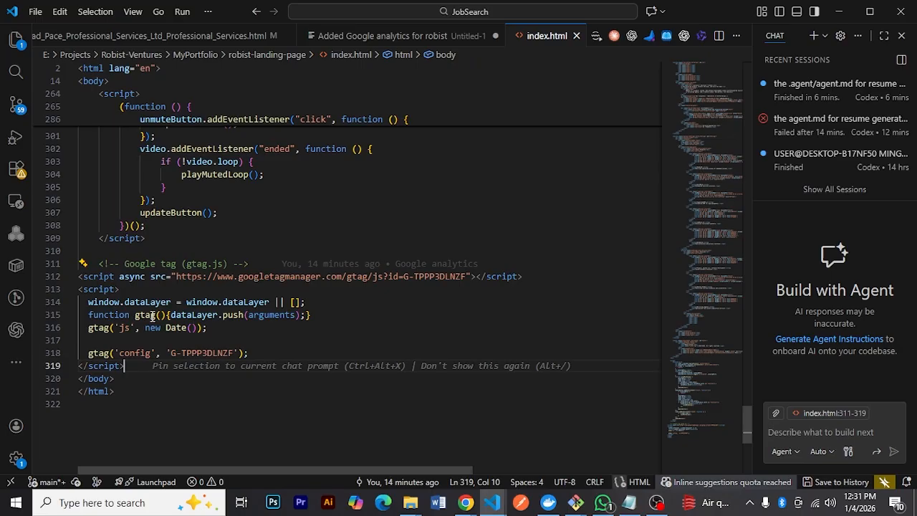
Indent the pasted Google tag lines to match the surrounding code and highlight the measurement ID in the config line
{"action": "left_click", "coordinate": [150, 277], "text": "shift"}
{"action": "key", "text": "Tab"}
{"action": "left_click", "coordinate": [141, 302]}
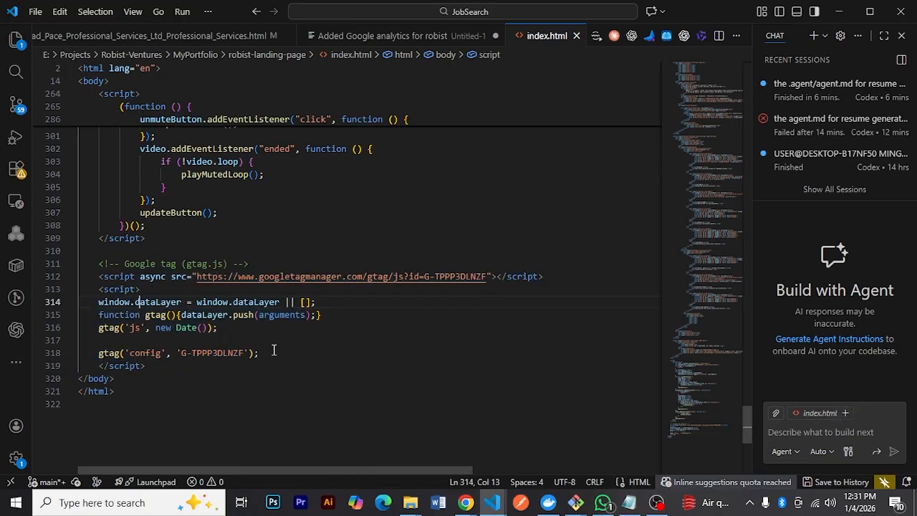
{"action": "left_click_drag", "start_coordinate": [261, 352], "coordinate": [167, 303]}
{"action": "key", "text": "Tab"}
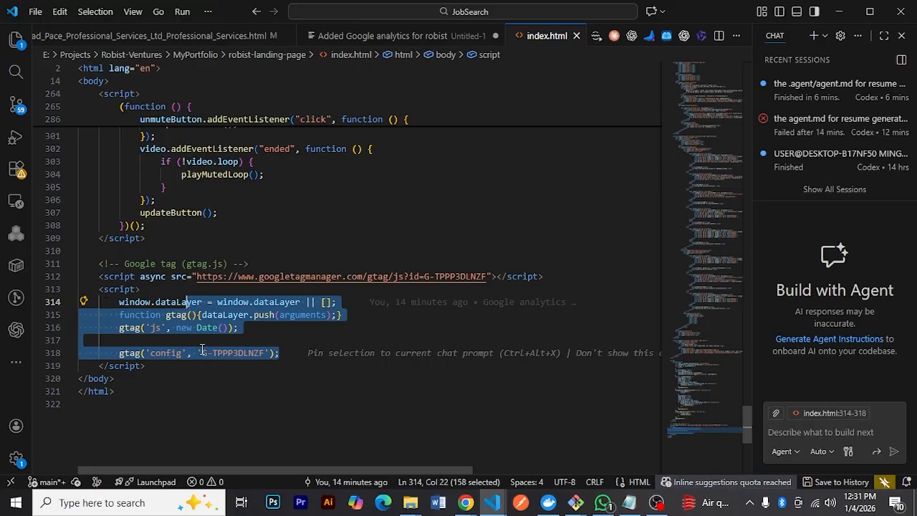
{"action": "left_click_drag", "start_coordinate": [203, 353], "coordinate": [265, 353]}
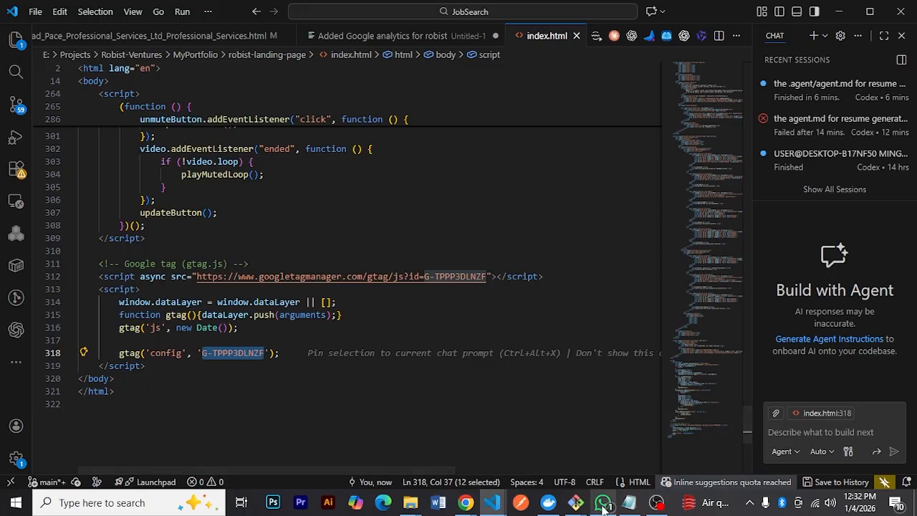
In the Git Bash terminal for robist-landing-page, stage index.html and assets/ and commit with the message "Google analytics"
{"action": "left_click", "coordinate": [658, 443]}
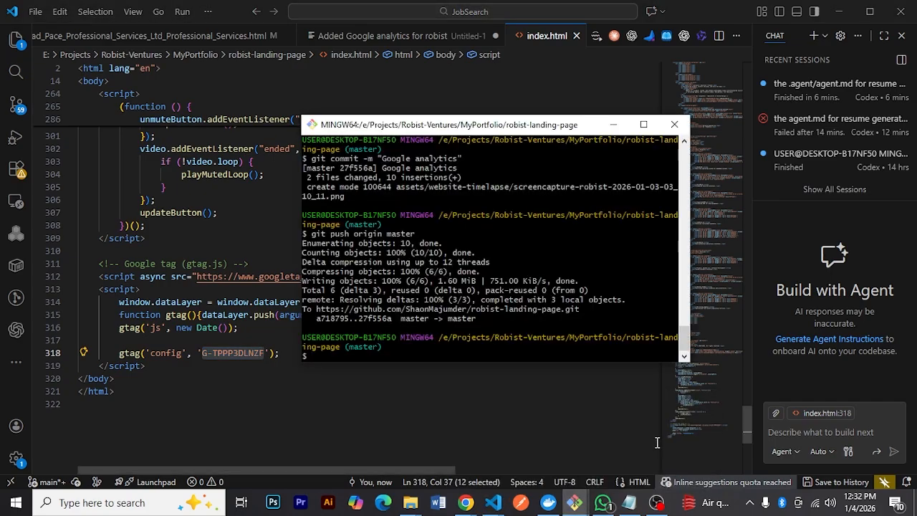
{"action": "type", "text": "git add index.html assets/"}
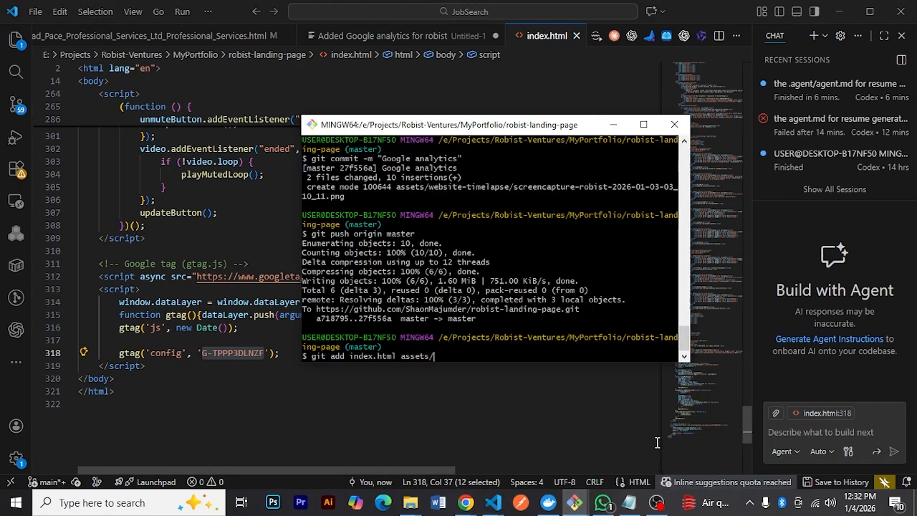
{"action": "key", "text": "Return"}
{"action": "key", "text": "Up"}
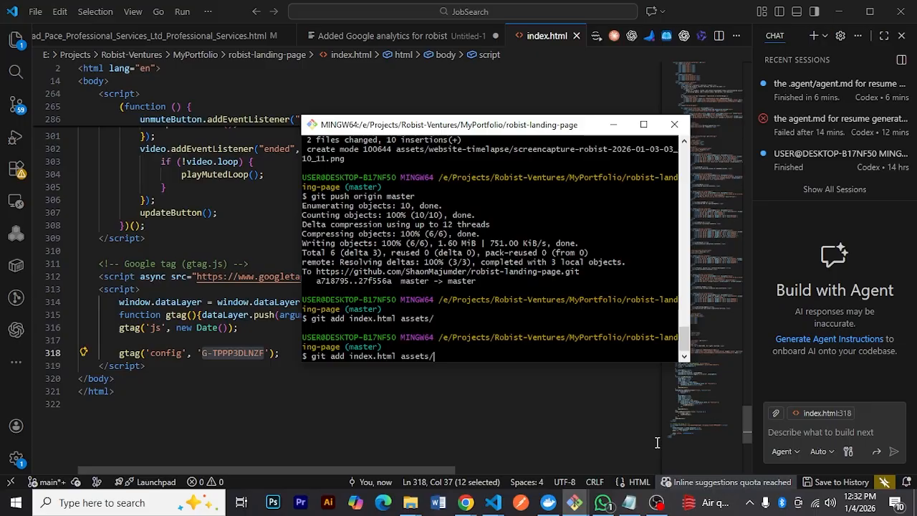
{"action": "key", "text": "Up"}
{"action": "key", "text": "Up"}
{"action": "key", "text": "Return"}
Push the commit to origin master
{"action": "key", "text": "Up"}
{"action": "key", "text": "Up"}
{"action": "key", "text": "Up"}
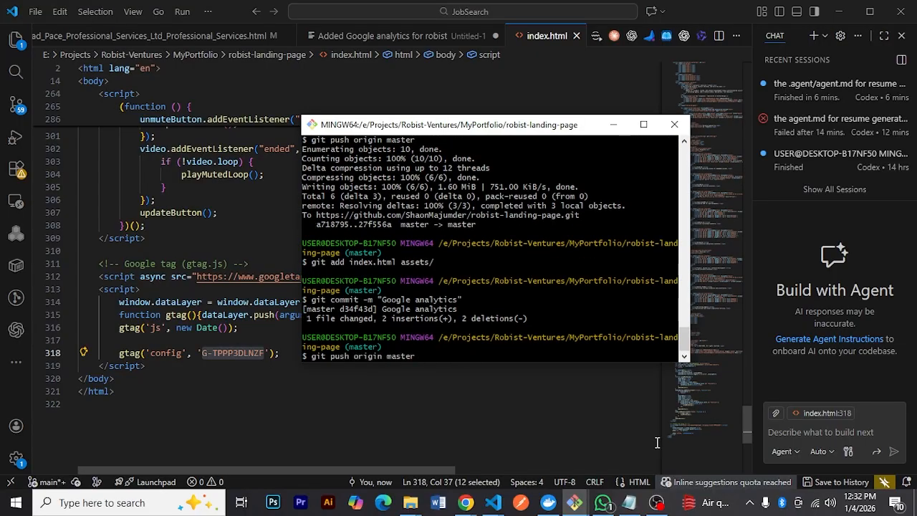
{"action": "key", "text": "Return"}
Return to the Google Analytics tag setup in Chrome and test the manual tag installation
{"action": "left_click", "coordinate": [514, 447]}
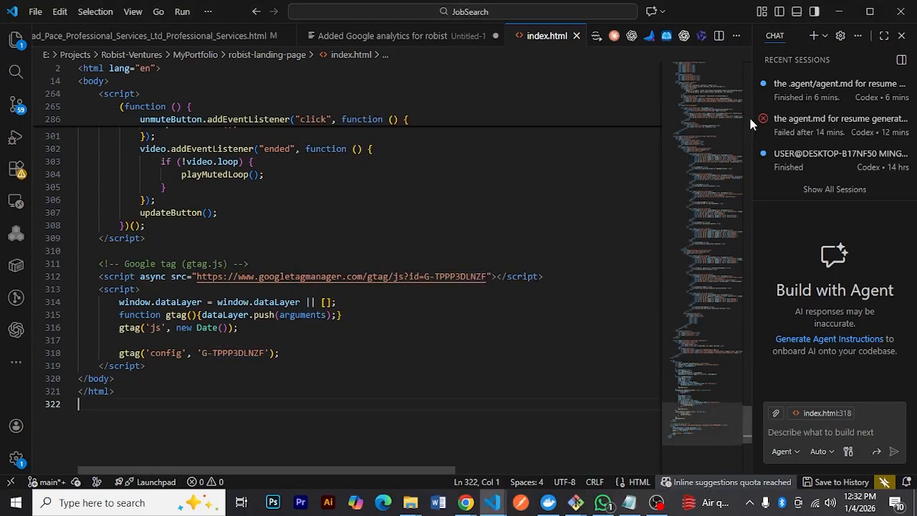
{"action": "left_click", "coordinate": [839, 12]}
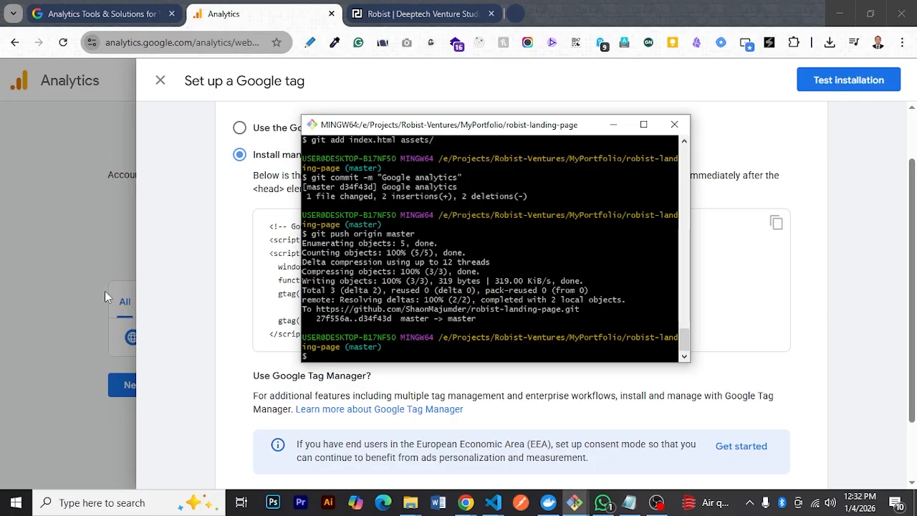
{"action": "left_click", "coordinate": [750, 172]}
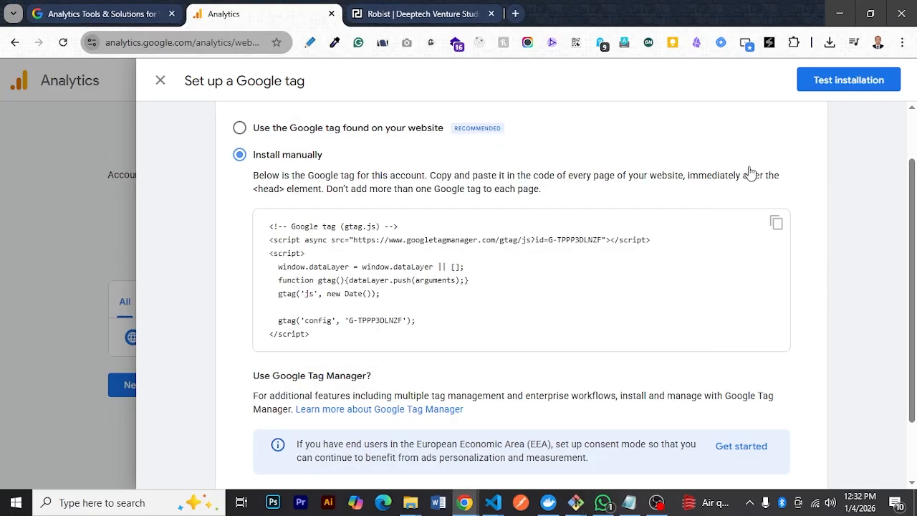
{"action": "left_click", "coordinate": [824, 84]}
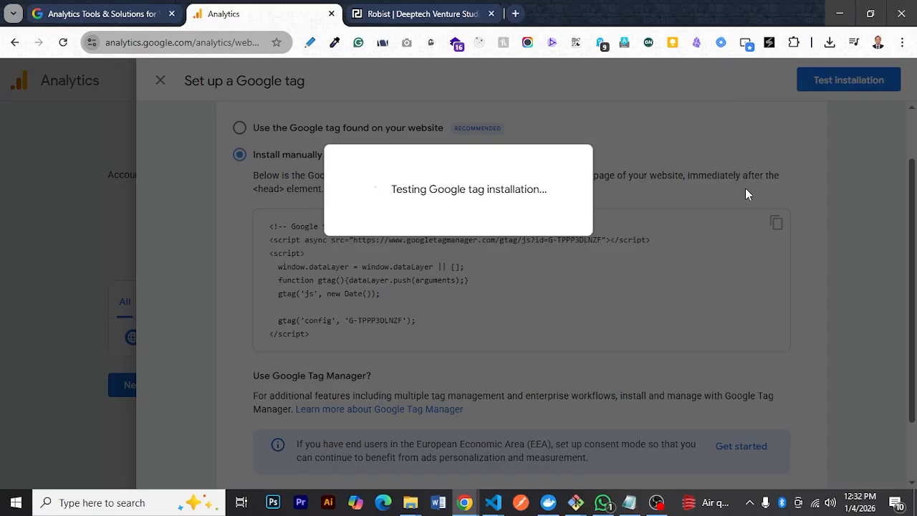
Read the installation test result for robist.com and rerun the Google tag test
{"action": "scroll", "coordinate": [749, 221], "scroll_direction": "down", "scroll_amount": 2}
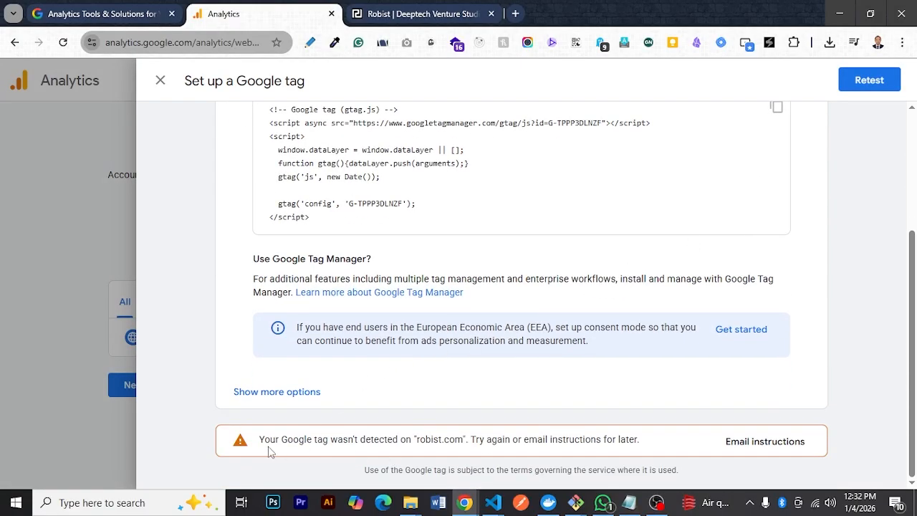
{"action": "scroll", "coordinate": [571, 315], "scroll_direction": "up", "scroll_amount": 3}
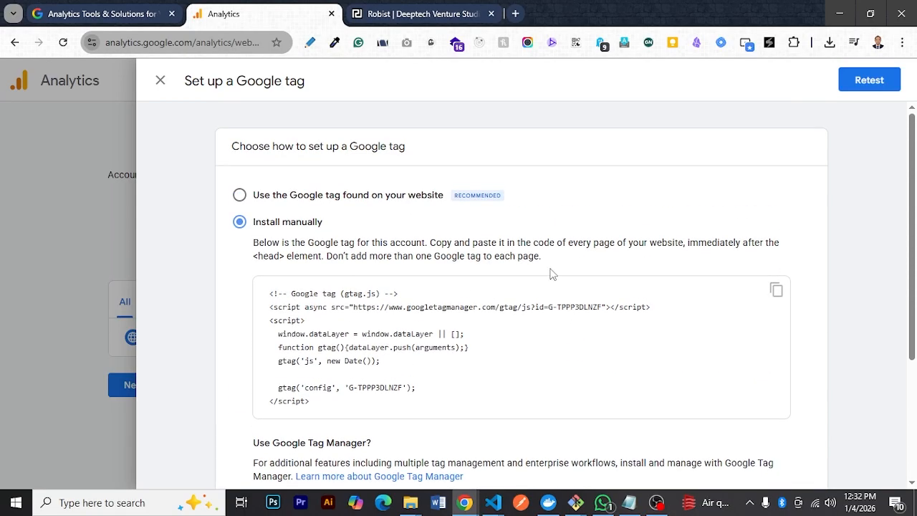
{"action": "scroll", "coordinate": [545, 260], "scroll_direction": "down", "scroll_amount": 3}
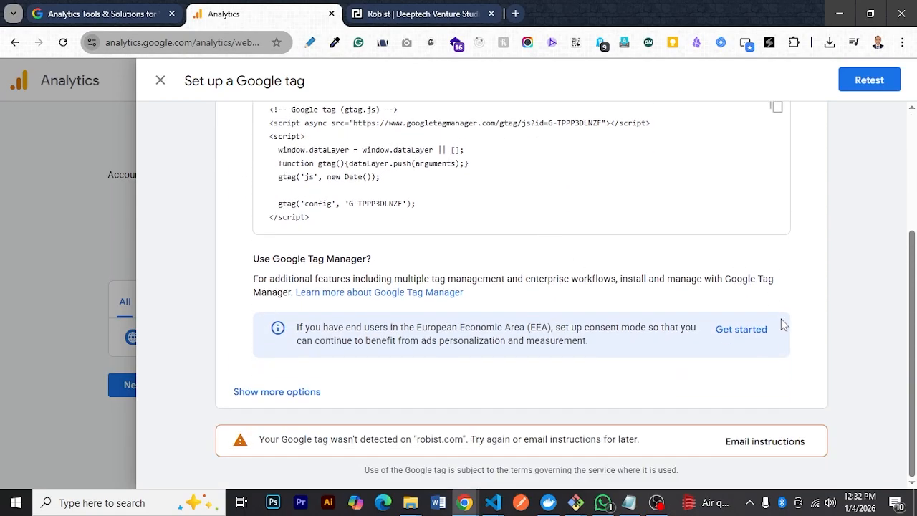
{"action": "left_click", "coordinate": [874, 96]}
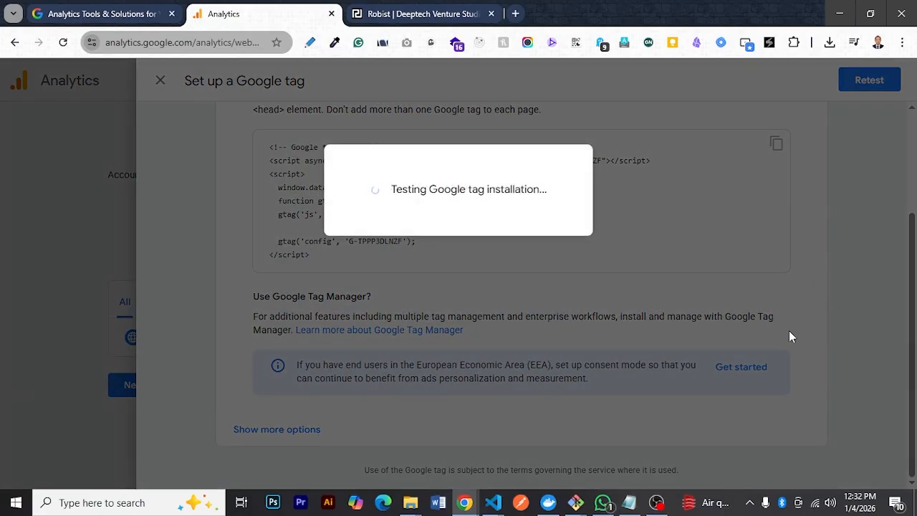
Reload the live robist.com page and look over its content while the Google tag test runs
{"action": "scroll", "coordinate": [790, 337], "scroll_direction": "up", "scroll_amount": 3}
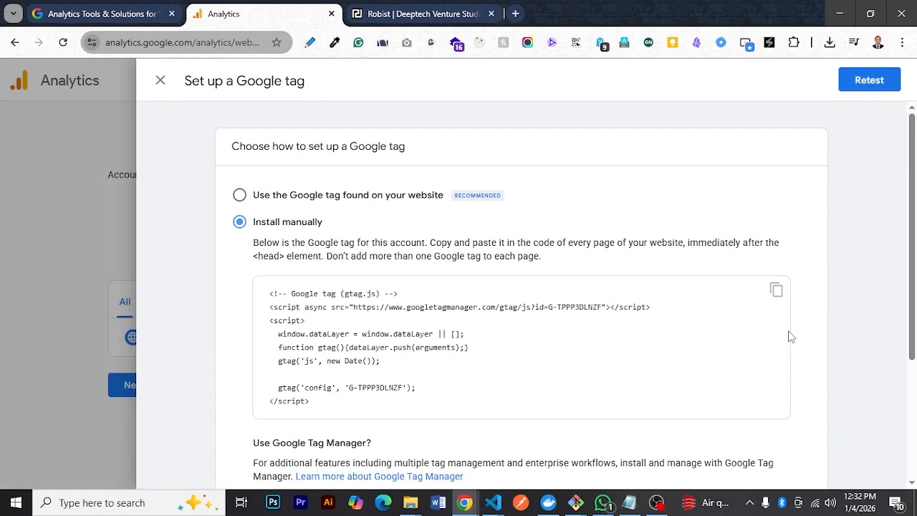
{"action": "scroll", "coordinate": [791, 337], "scroll_direction": "down", "scroll_amount": 3}
{"action": "left_click", "coordinate": [423, 14]}
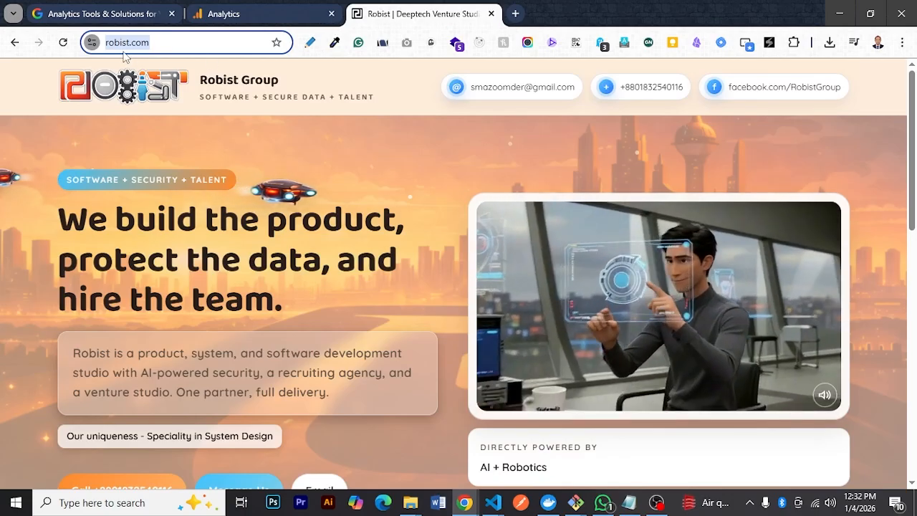
{"action": "left_click", "coordinate": [65, 44]}
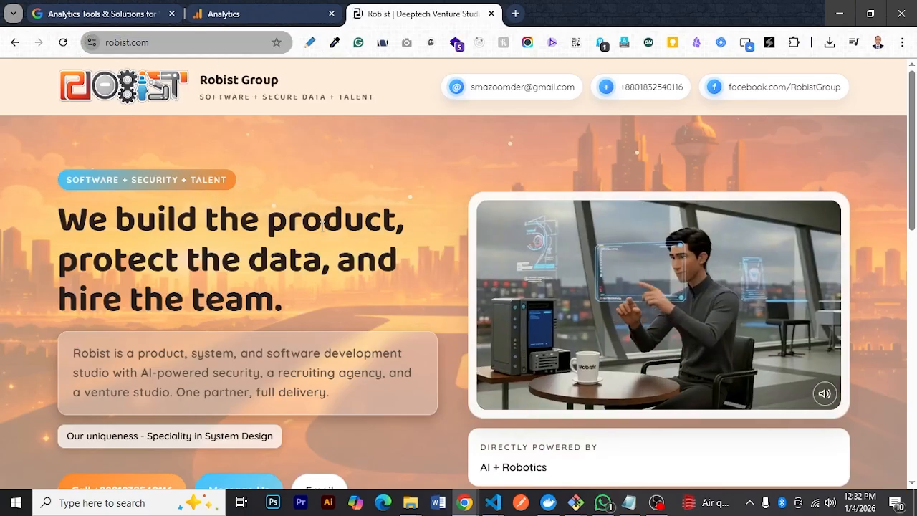
{"action": "scroll", "coordinate": [331, 218], "scroll_direction": "down", "scroll_amount": 1}
{"action": "scroll", "coordinate": [330, 217], "scroll_direction": "down", "scroll_amount": 6}
{"action": "scroll", "coordinate": [330, 217], "scroll_direction": "up", "scroll_amount": 7}
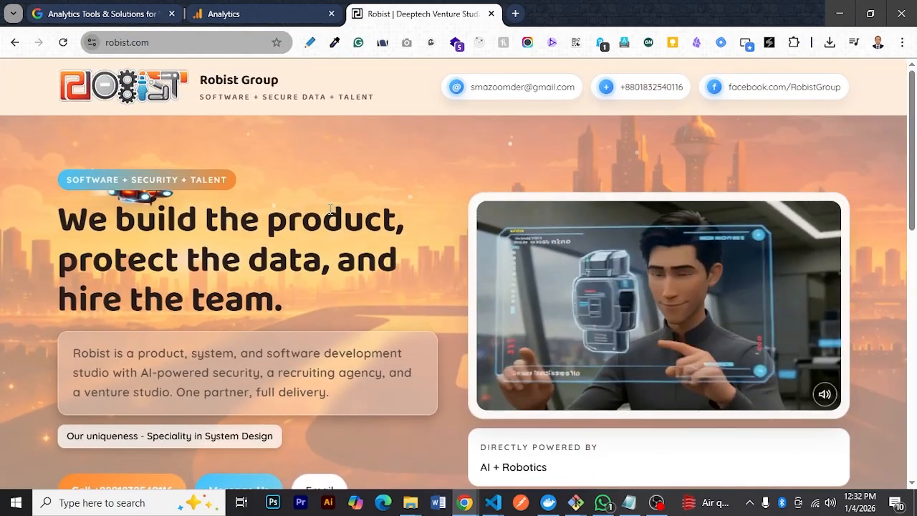
Return to the Google tag setup, retest the tag installation on robist.com and read the result message
{"action": "left_click", "coordinate": [272, 8]}
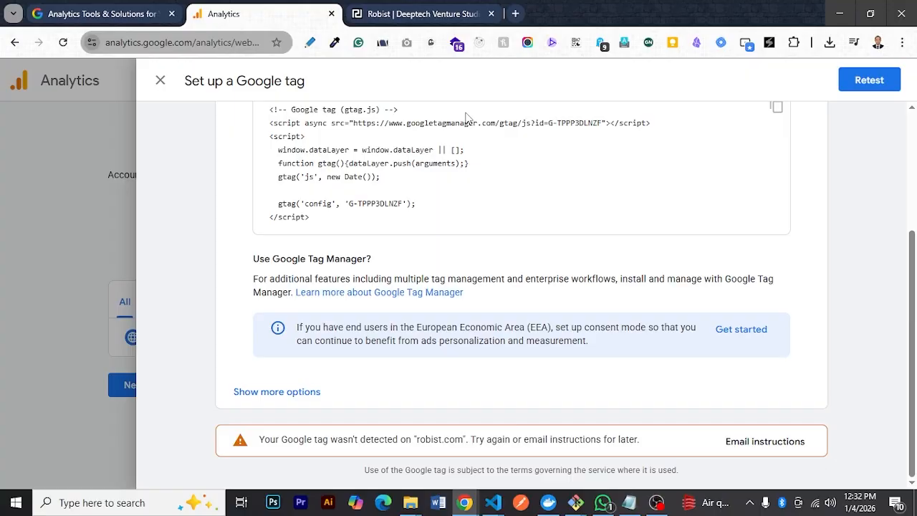
{"action": "left_click", "coordinate": [877, 88]}
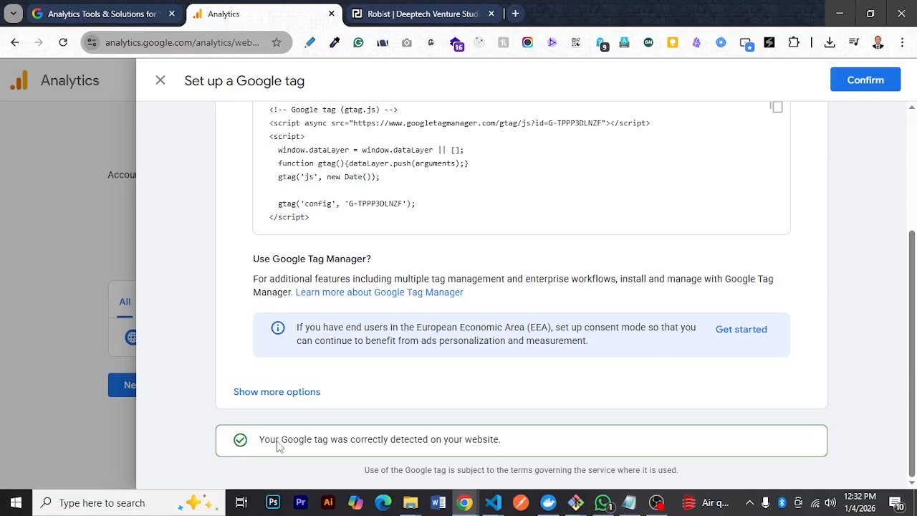
{"action": "left_click_drag", "start_coordinate": [251, 445], "coordinate": [451, 446]}
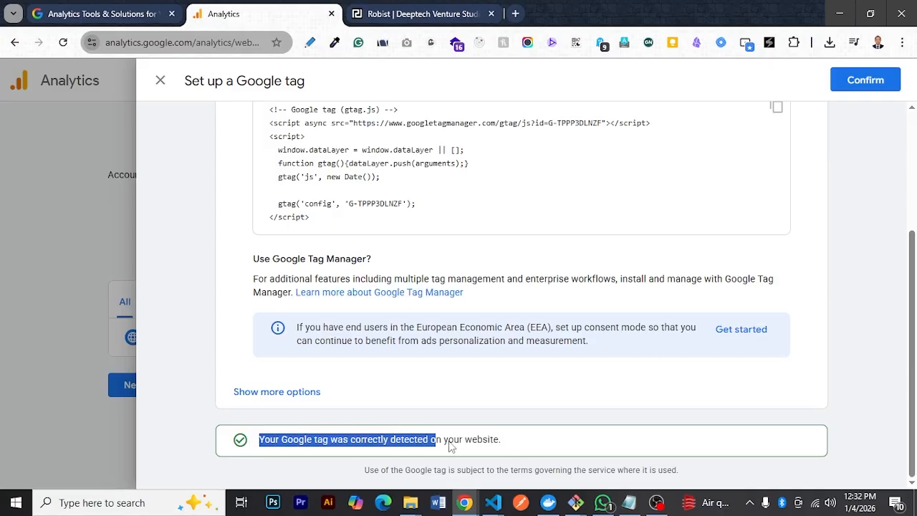
Inspect the page source of robist.com for the Google tag script near the closing body tag, and close the source view
{"action": "left_click", "coordinate": [384, 20]}
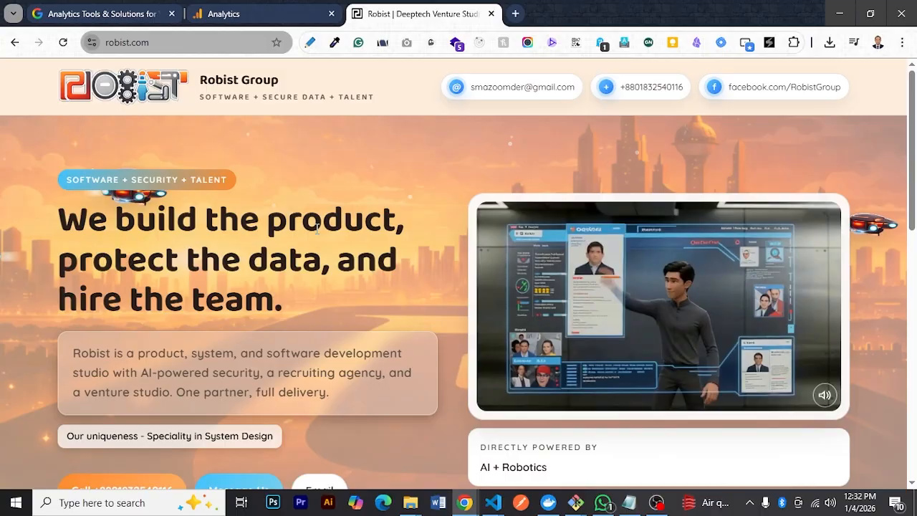
{"action": "key", "text": "ctrl+u"}
{"action": "left_click_drag", "start_coordinate": [912, 107], "coordinate": [892, 498]}
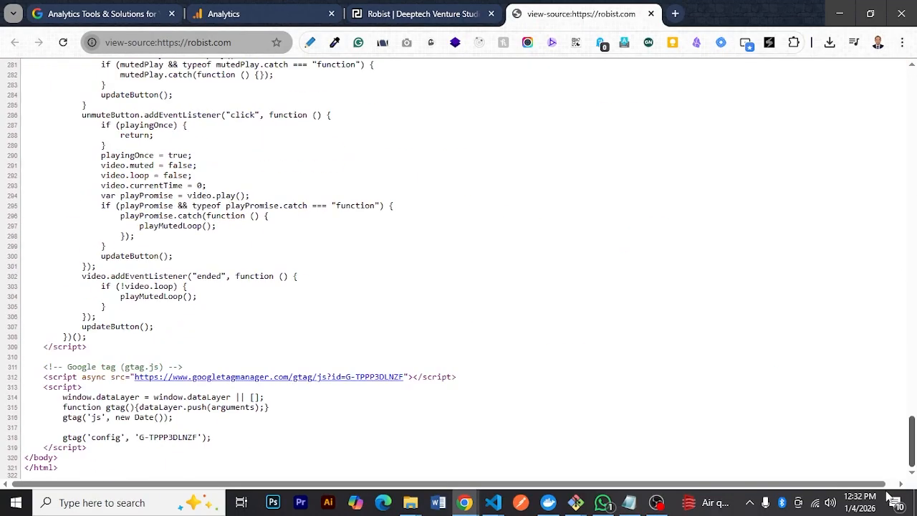
{"action": "left_click_drag", "start_coordinate": [238, 442], "coordinate": [4, 371]}
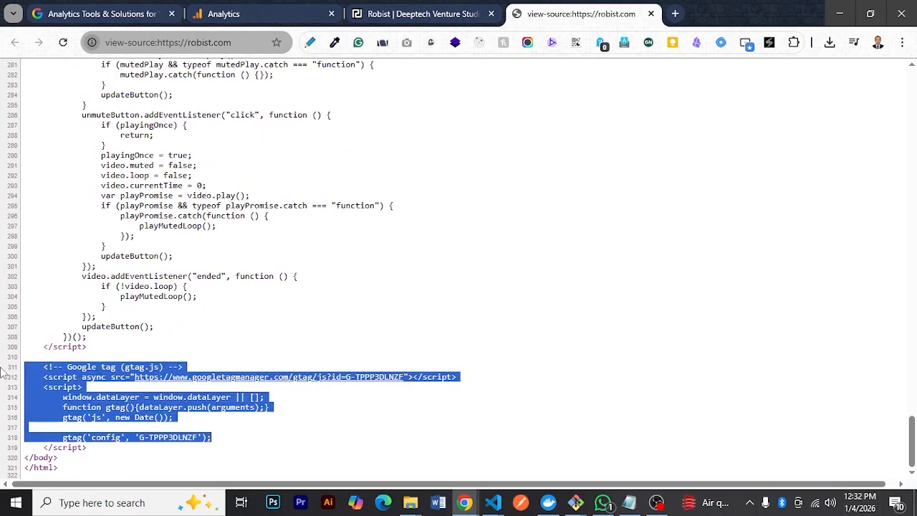
{"action": "left_click_drag", "start_coordinate": [125, 456], "coordinate": [2, 367]}
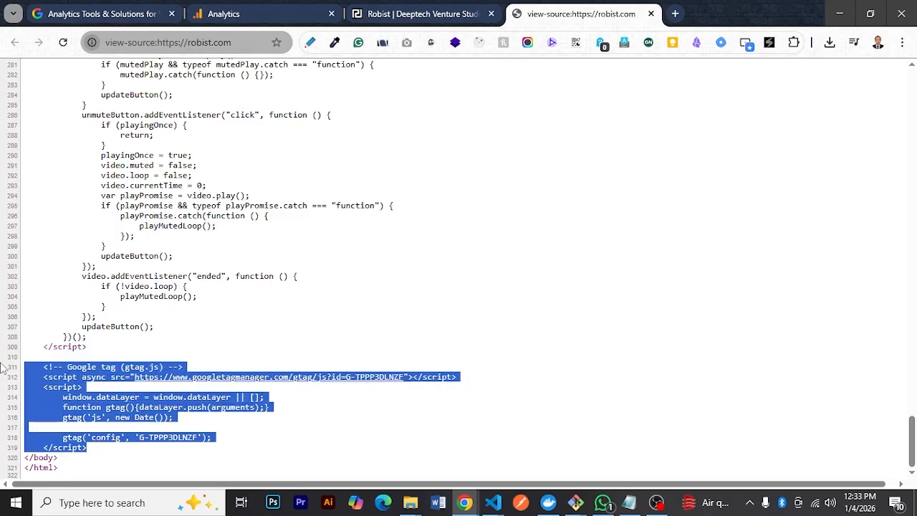
{"action": "key", "text": "ctrl+w"}
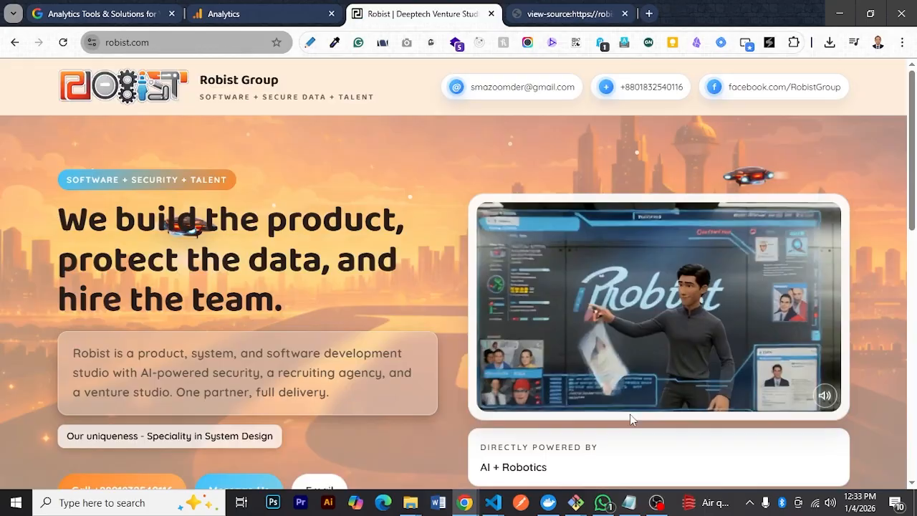
Return to the Google tag setup in Analytics and confirm the manual installation
{"action": "left_click", "coordinate": [279, 7]}
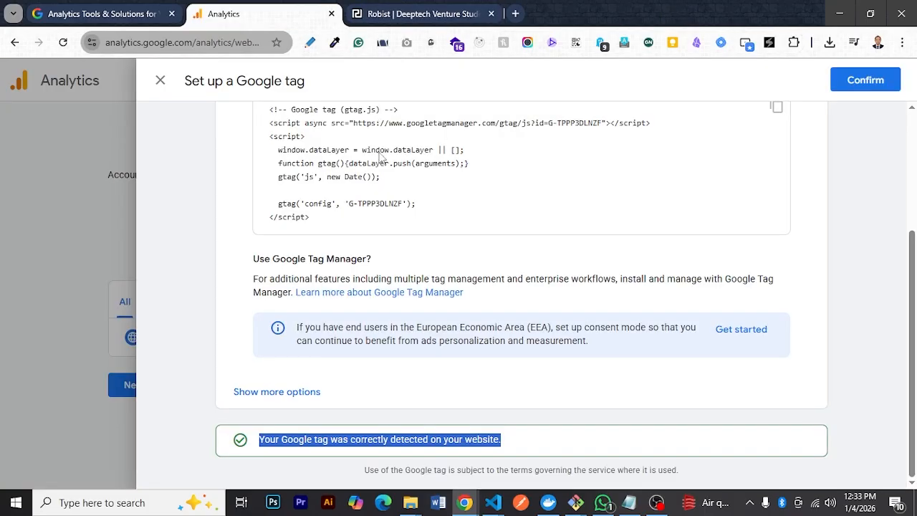
{"action": "scroll", "coordinate": [824, 200], "scroll_direction": "up", "scroll_amount": 3}
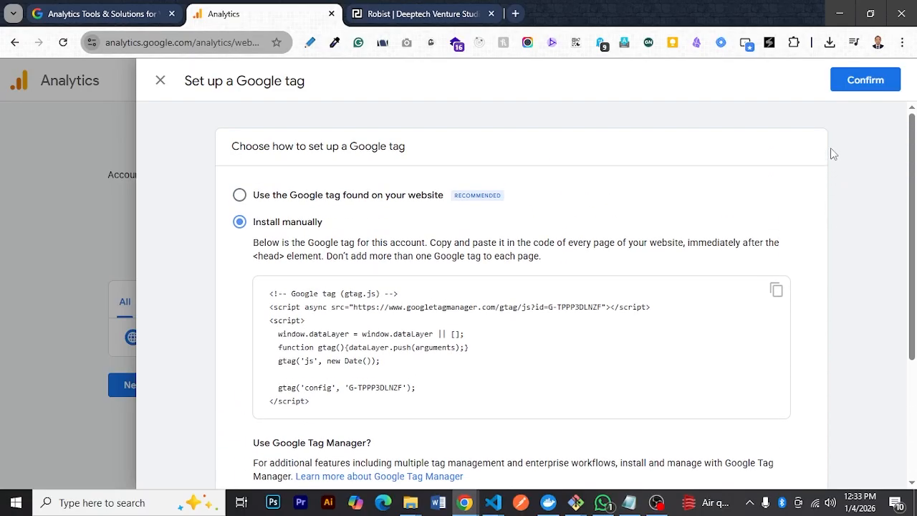
{"action": "left_click", "coordinate": [856, 89]}
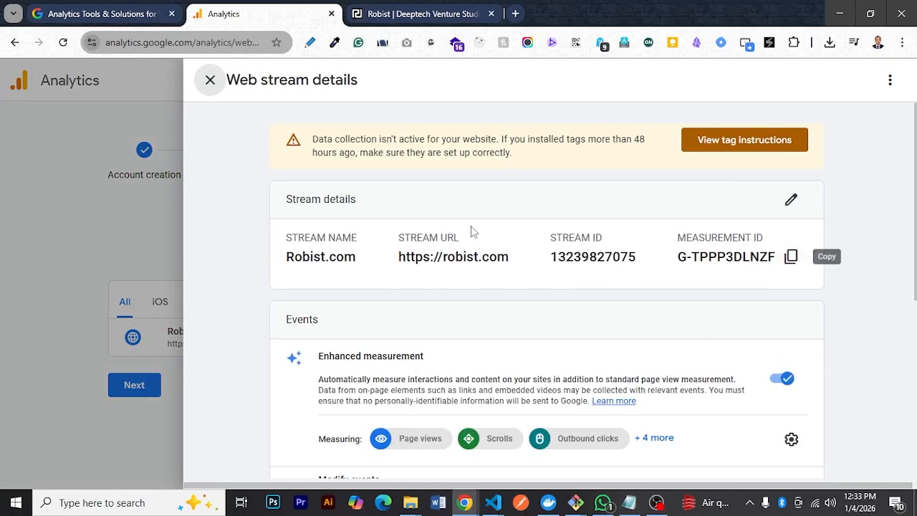
Copy the Robist.com stream's measurement ID, search for it in index.html in VS Code, and return to Chrome
{"action": "left_click", "coordinate": [791, 257]}
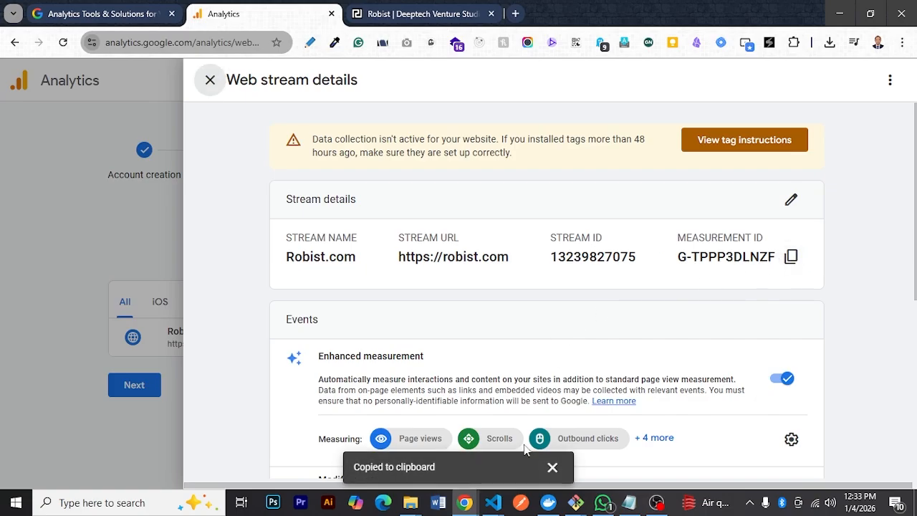
{"action": "left_click", "coordinate": [487, 507]}
{"action": "left_click", "coordinate": [594, 434]}
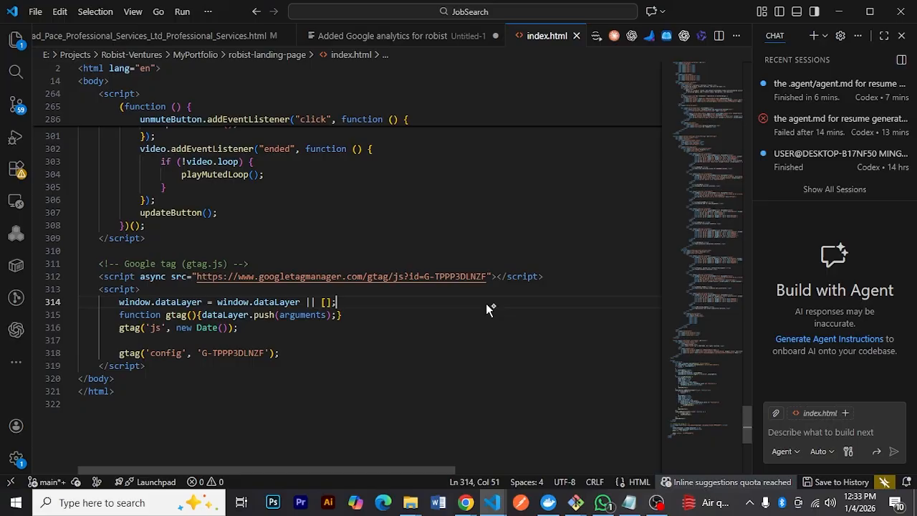
{"action": "key", "text": "ctrl+f"}
{"action": "key", "text": "ctrl+v"}
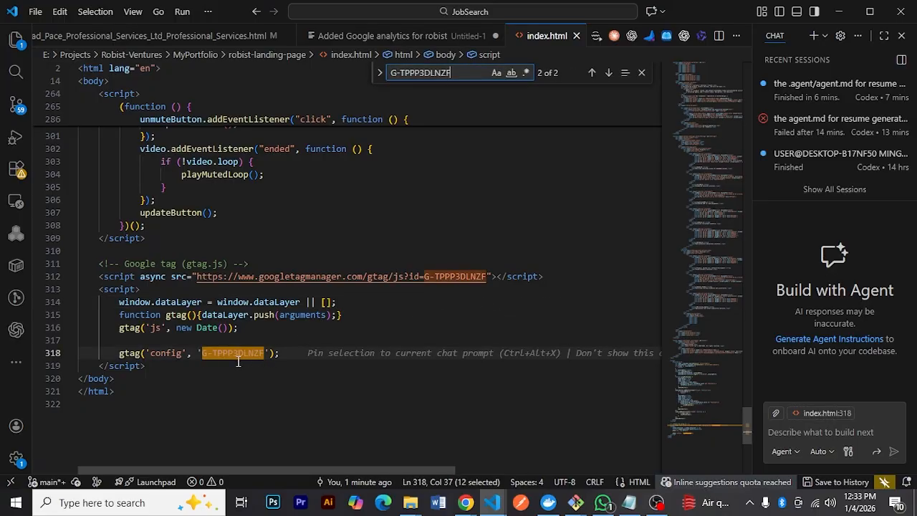
{"action": "left_click", "coordinate": [830, 7]}
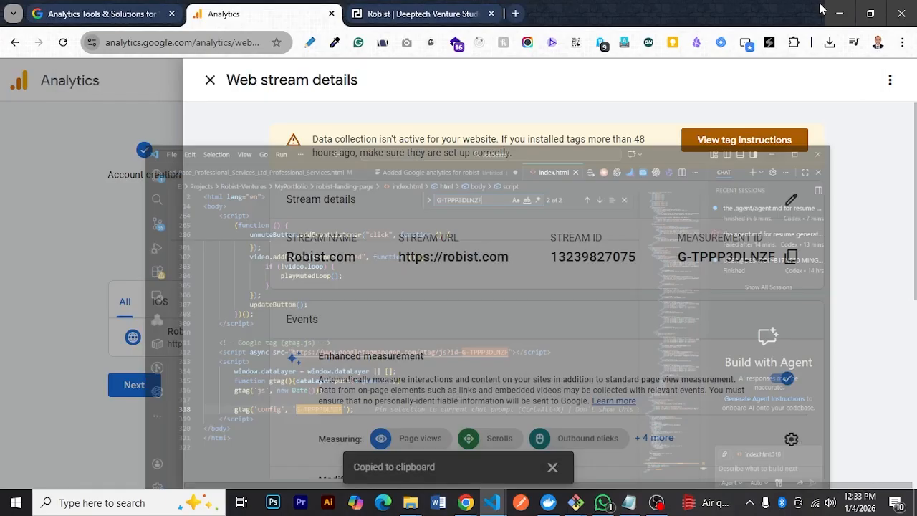
Look through the web stream details, close them, and open Analytics from the Google Marketing Platform product list
{"action": "scroll", "coordinate": [648, 286], "scroll_direction": "down", "scroll_amount": 4}
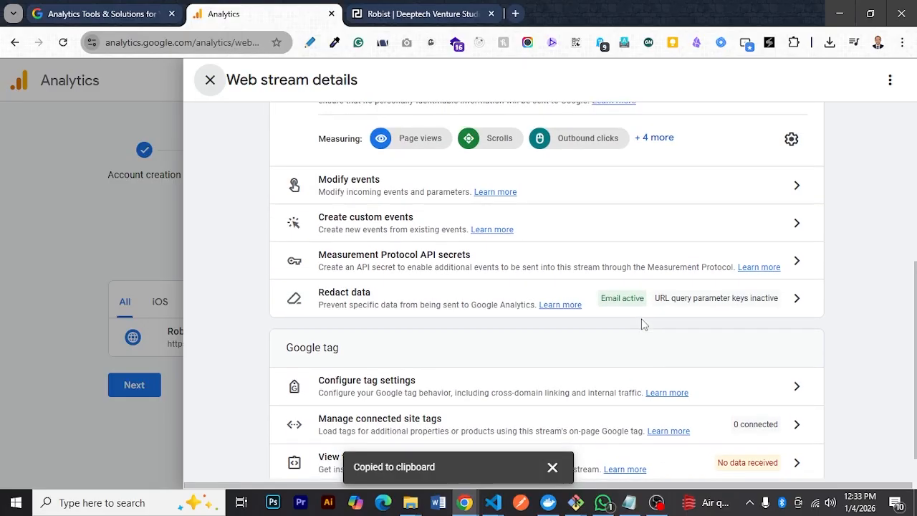
{"action": "scroll", "coordinate": [643, 324], "scroll_direction": "up", "scroll_amount": 4}
{"action": "left_click", "coordinate": [207, 79]}
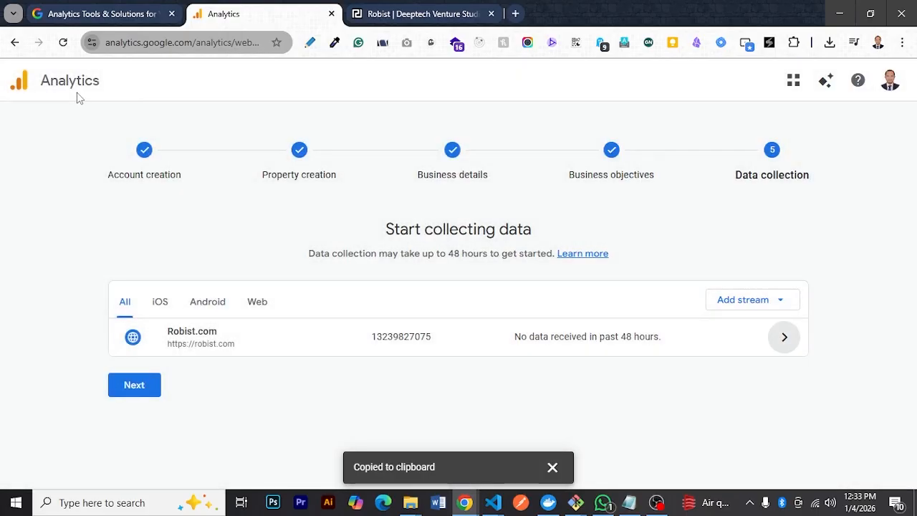
{"action": "left_click", "coordinate": [793, 82]}
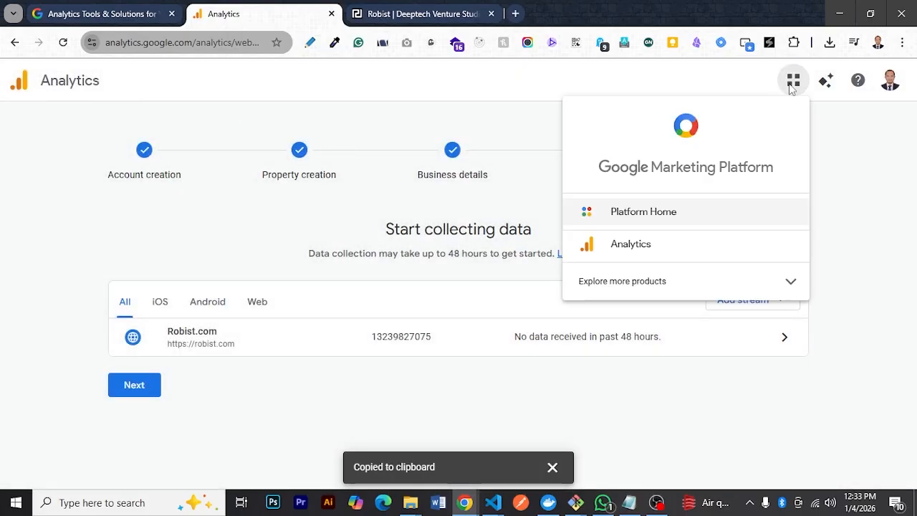
{"action": "left_click", "coordinate": [673, 245]}
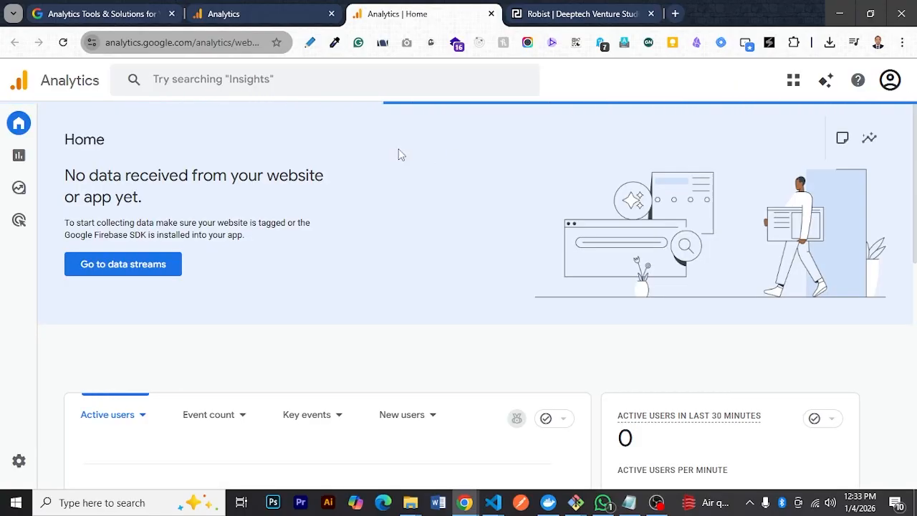
Open the Realtime overview report and examine its active user figures
{"action": "mouse_move", "coordinate": [4, 212]}
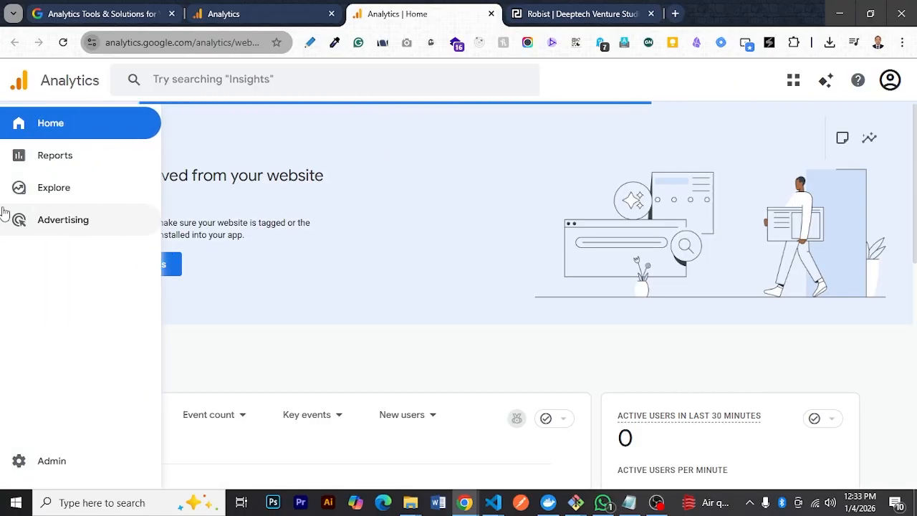
{"action": "left_click", "coordinate": [71, 159]}
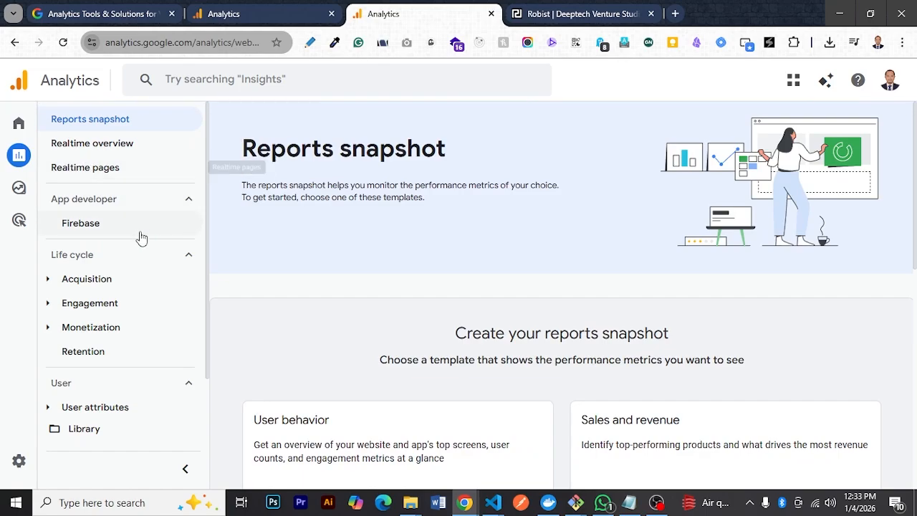
{"action": "left_click", "coordinate": [129, 147]}
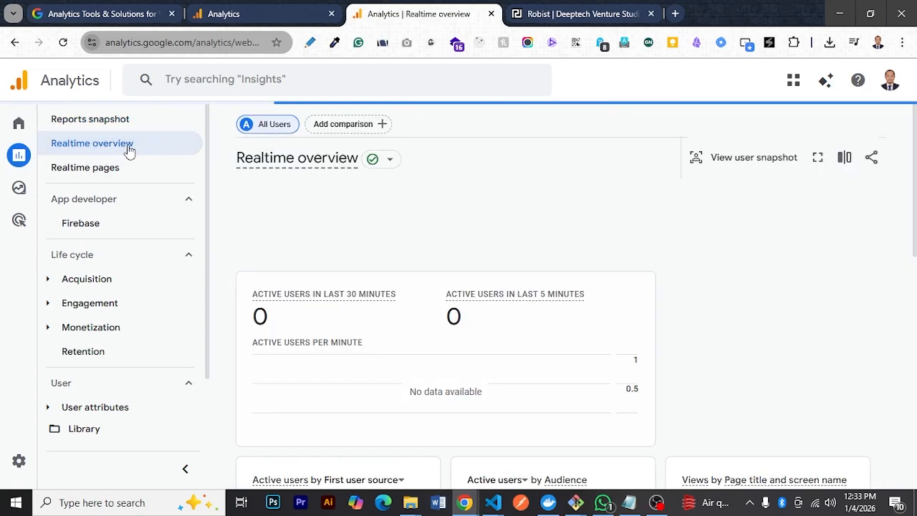
{"action": "scroll", "coordinate": [518, 286], "scroll_direction": "down", "scroll_amount": 2}
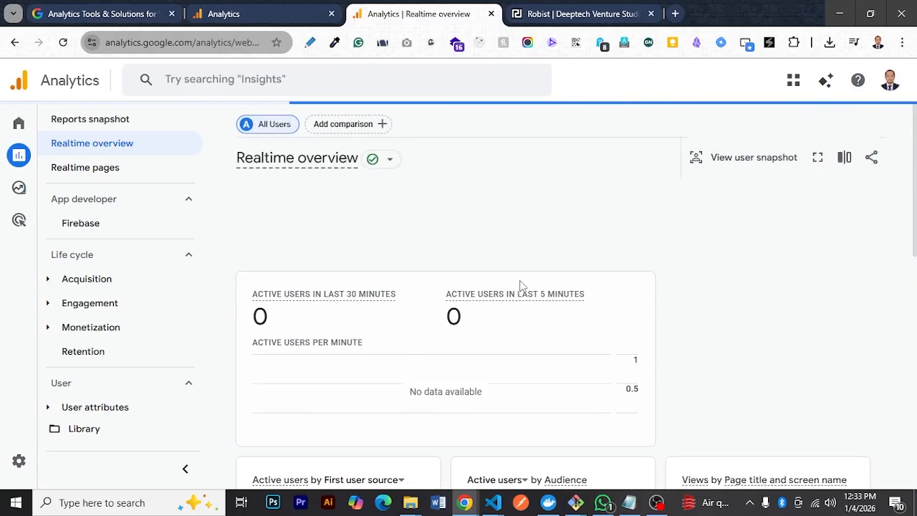
{"action": "scroll", "coordinate": [612, 365], "scroll_direction": "down", "scroll_amount": 3}
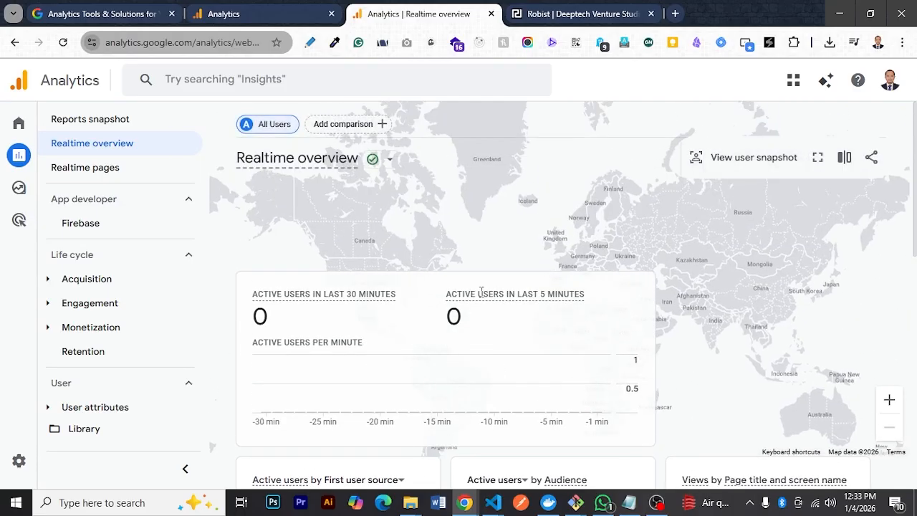
{"action": "scroll", "coordinate": [532, 323], "scroll_direction": "down", "scroll_amount": 5}
{"action": "scroll", "coordinate": [531, 323], "scroll_direction": "down", "scroll_amount": 3}
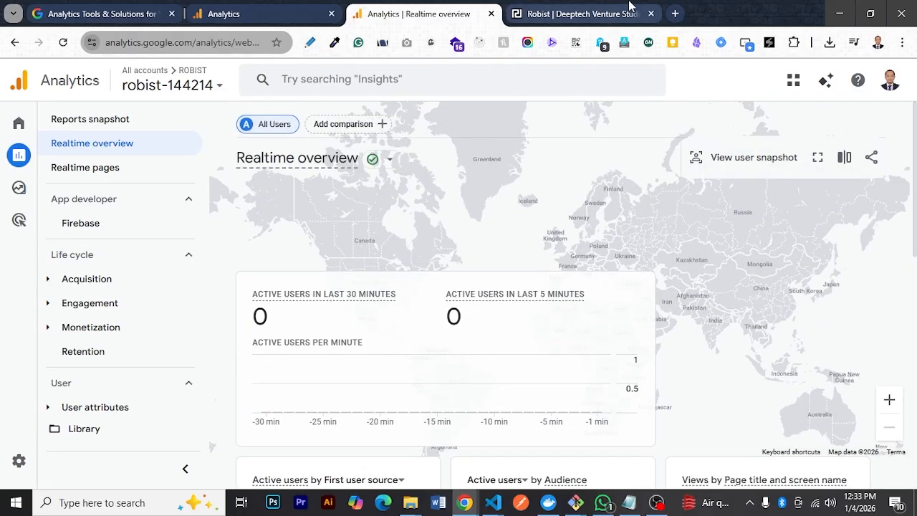
Reload robist.com, follow its Facebook link to browse the Robist page's posts and details, and close the Facebook page
{"action": "left_click", "coordinate": [629, 11]}
{"action": "left_click", "coordinate": [63, 44]}
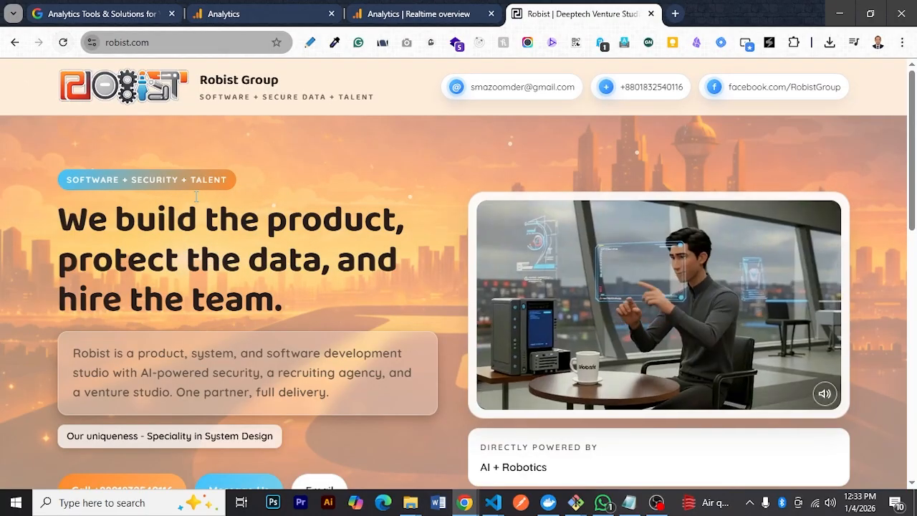
{"action": "left_click", "coordinate": [767, 94]}
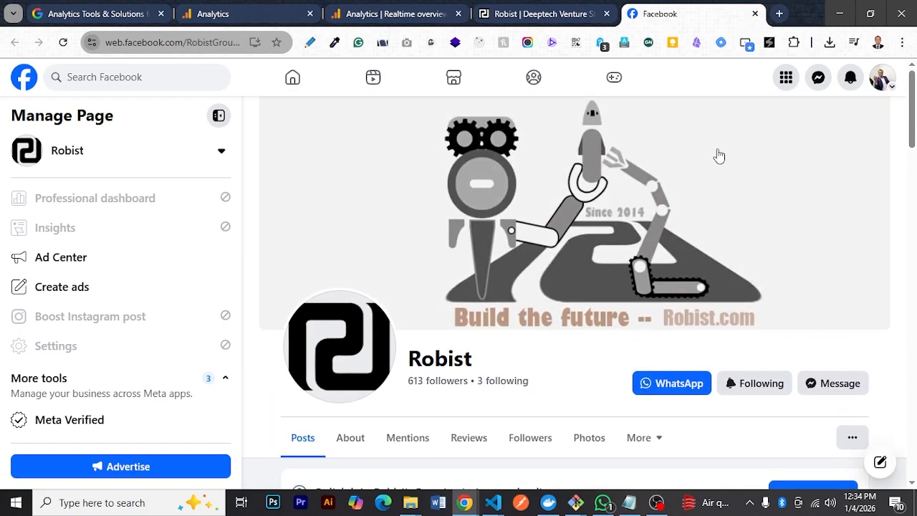
{"action": "scroll", "coordinate": [717, 153], "scroll_direction": "down", "scroll_amount": 5}
{"action": "scroll", "coordinate": [715, 155], "scroll_direction": "down", "scroll_amount": 4}
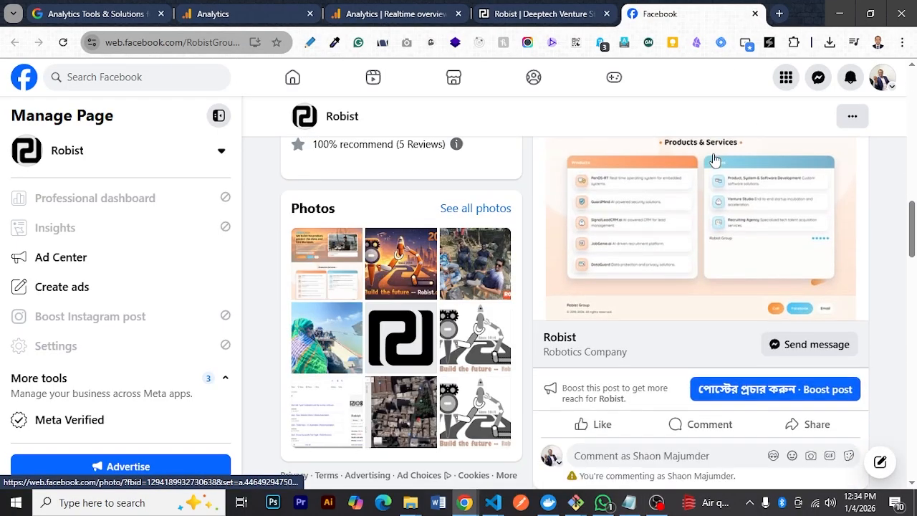
{"action": "scroll", "coordinate": [715, 159], "scroll_direction": "down", "scroll_amount": 5}
{"action": "scroll", "coordinate": [713, 159], "scroll_direction": "up", "scroll_amount": 9}
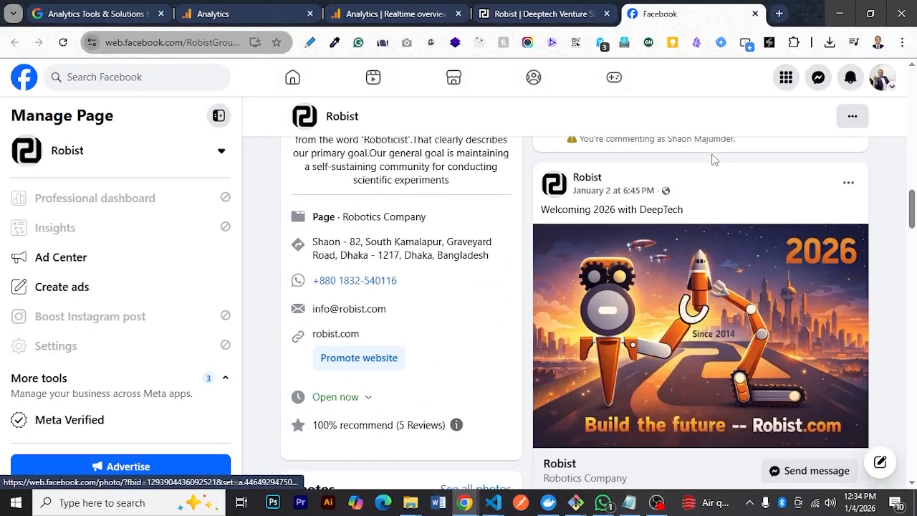
{"action": "scroll", "coordinate": [711, 161], "scroll_direction": "down", "scroll_amount": 6}
{"action": "scroll", "coordinate": [710, 162], "scroll_direction": "up", "scroll_amount": 2}
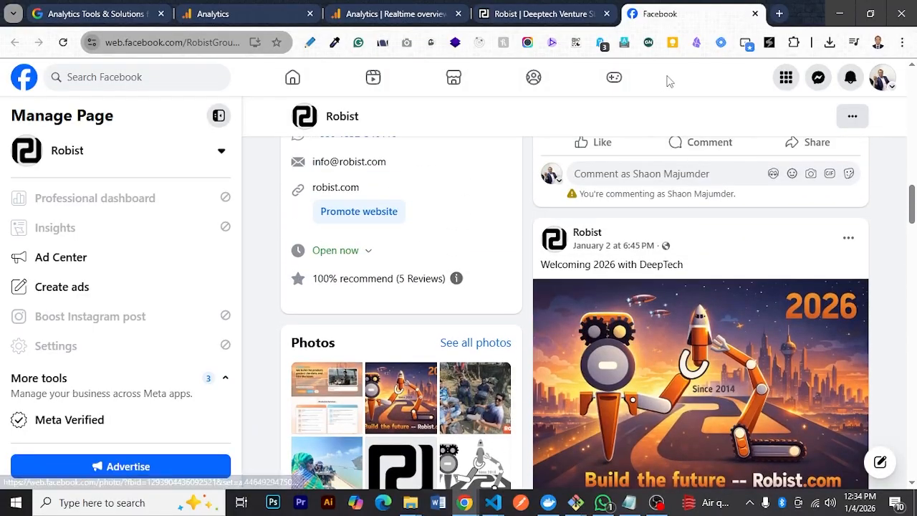
{"action": "left_click", "coordinate": [754, 13]}
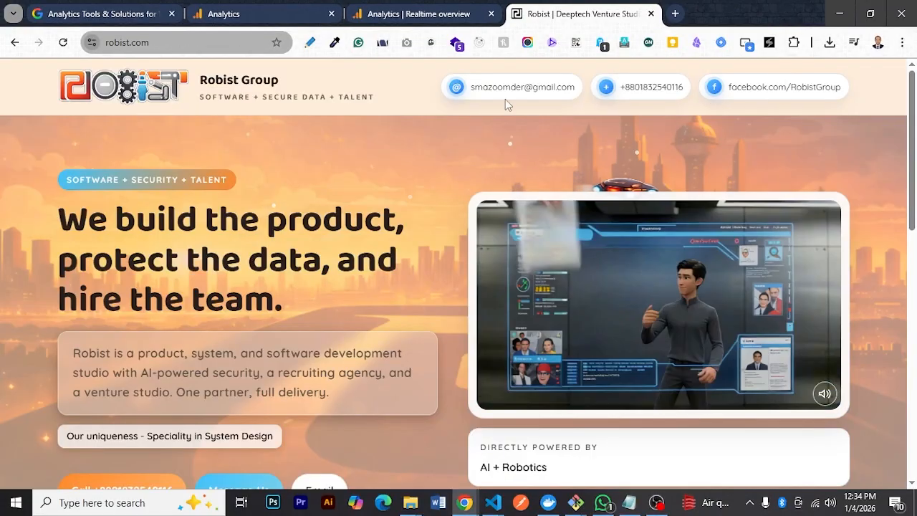
Examine the Realtime overview report's active user figures and its source, audience, page view, event and user property cards
{"action": "left_click", "coordinate": [435, 9]}
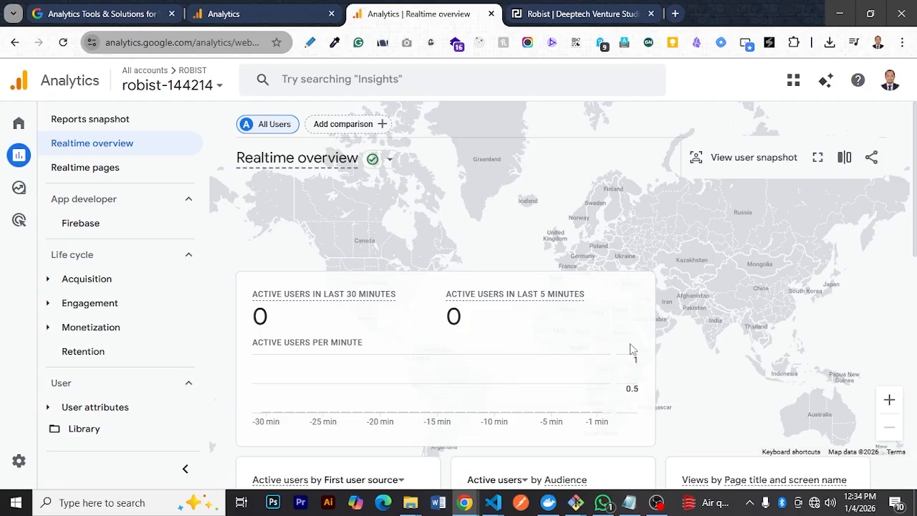
{"action": "scroll", "coordinate": [630, 348], "scroll_direction": "down", "scroll_amount": 2}
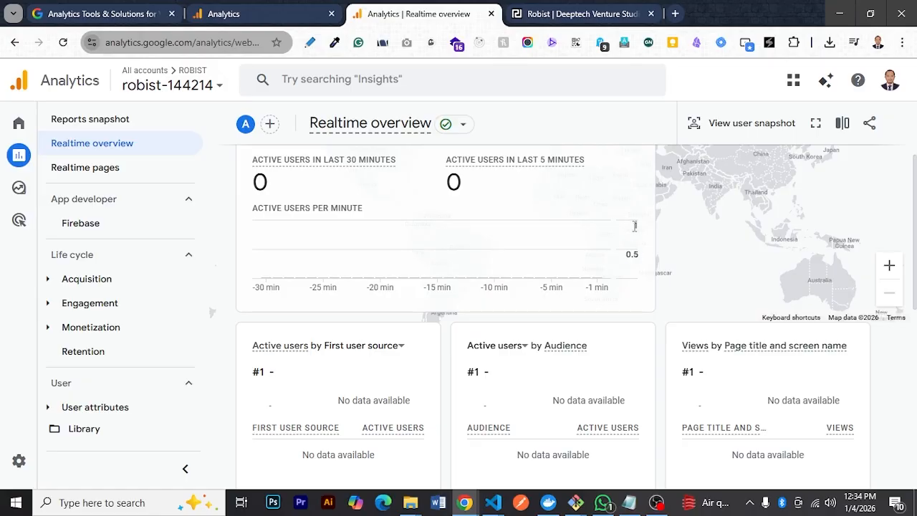
{"action": "scroll", "coordinate": [632, 271], "scroll_direction": "down", "scroll_amount": 2}
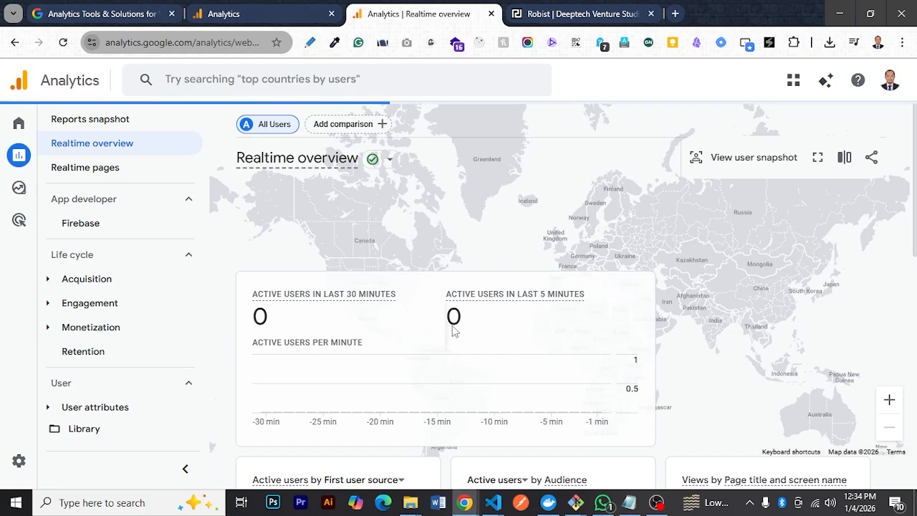
{"action": "scroll", "coordinate": [643, 364], "scroll_direction": "down", "scroll_amount": 3}
{"action": "scroll", "coordinate": [638, 364], "scroll_direction": "down", "scroll_amount": 3}
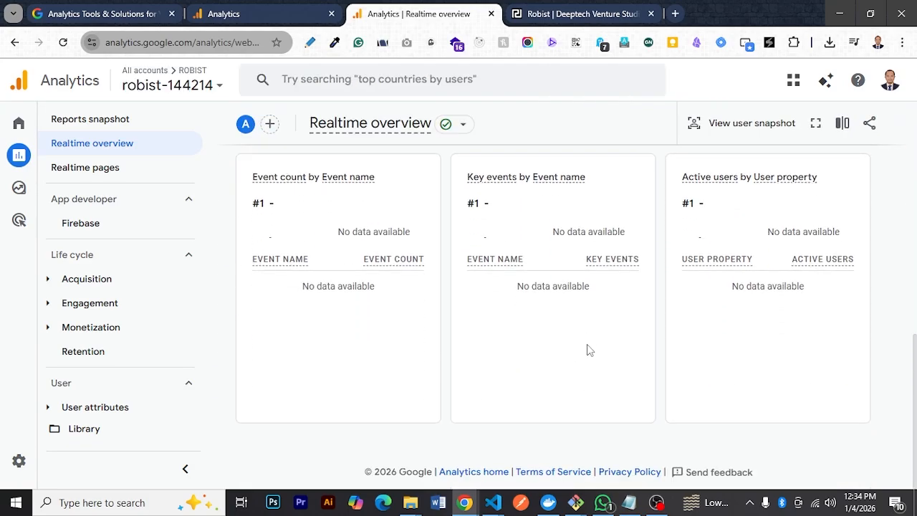
{"action": "scroll", "coordinate": [586, 349], "scroll_direction": "up", "scroll_amount": 8}
{"action": "scroll", "coordinate": [586, 350], "scroll_direction": "down", "scroll_amount": 5}
{"action": "scroll", "coordinate": [586, 351], "scroll_direction": "down", "scroll_amount": 2}
{"action": "scroll", "coordinate": [586, 349], "scroll_direction": "up", "scroll_amount": 6}
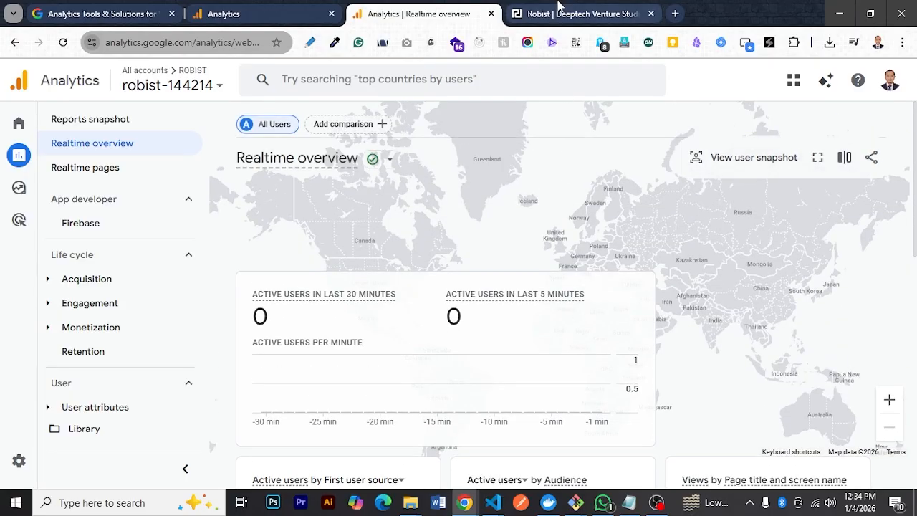
Visit robist.com in a new Incognito window and open its Facebook link in a separate tab, returning to the landing page
{"action": "left_click", "coordinate": [581, 13]}
{"action": "left_click", "coordinate": [233, 43]}
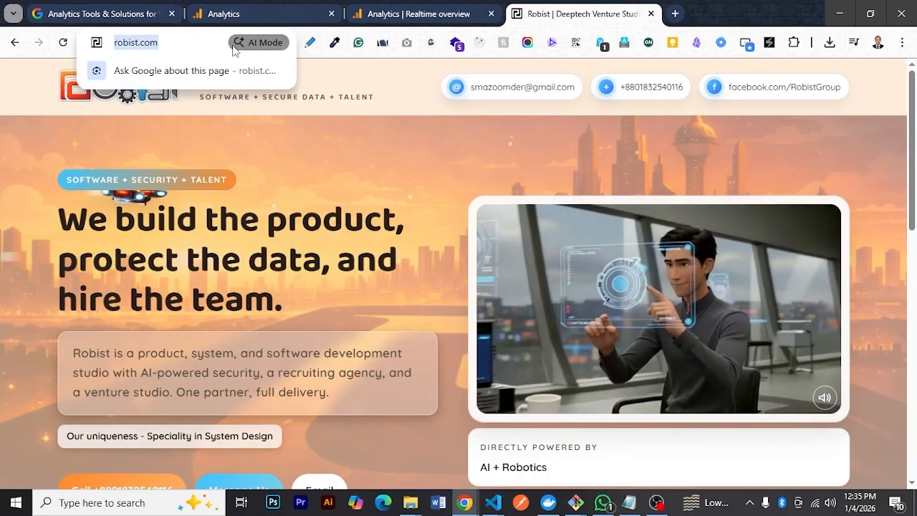
{"action": "key", "text": "ctrl+c"}
{"action": "key", "text": "ctrl+shift+n"}
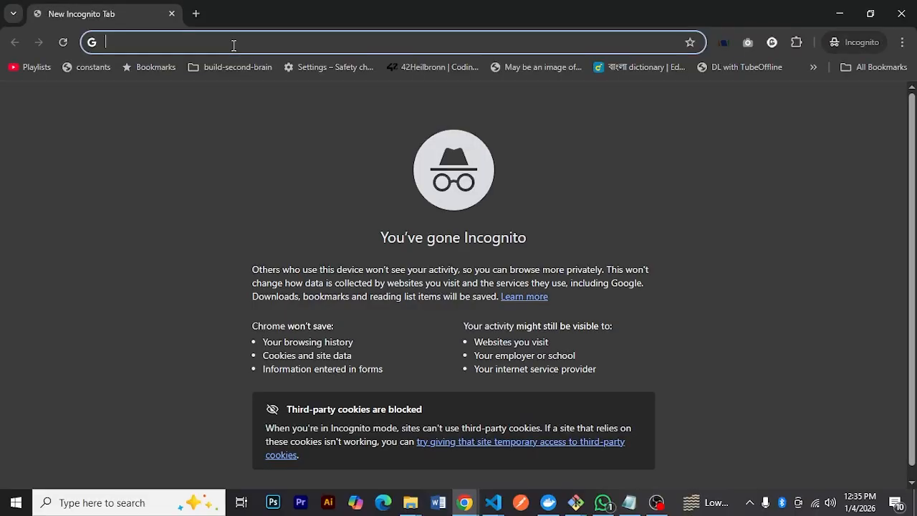
{"action": "key", "text": "ctrl+v"}
{"action": "key", "text": "Return"}
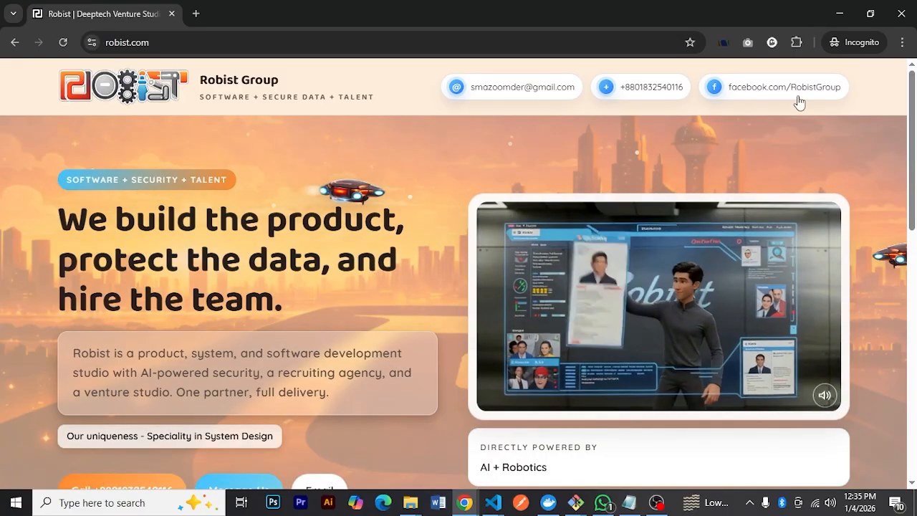
{"action": "left_click", "coordinate": [797, 90]}
{"action": "left_click", "coordinate": [123, 6]}
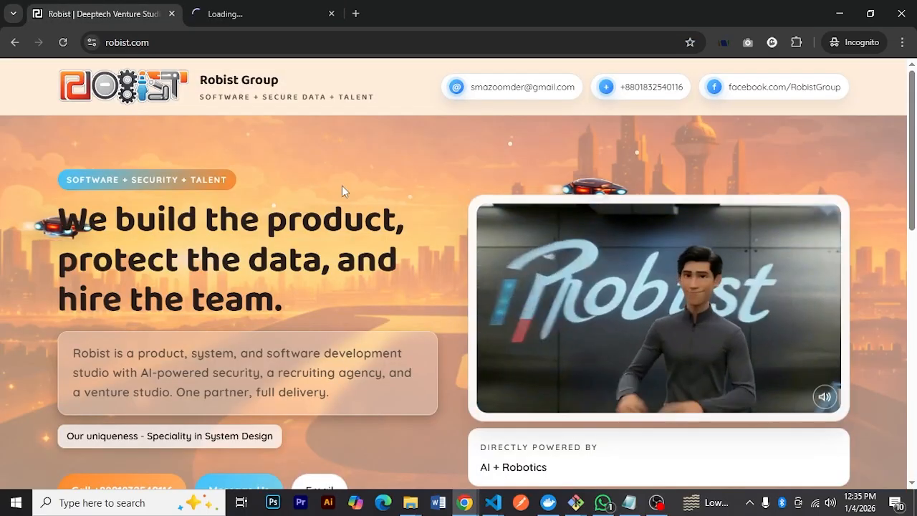
Browse the landing page down to its footer and try the Call link, declining to open an external app
{"action": "scroll", "coordinate": [537, 287], "scroll_direction": "down", "scroll_amount": 9}
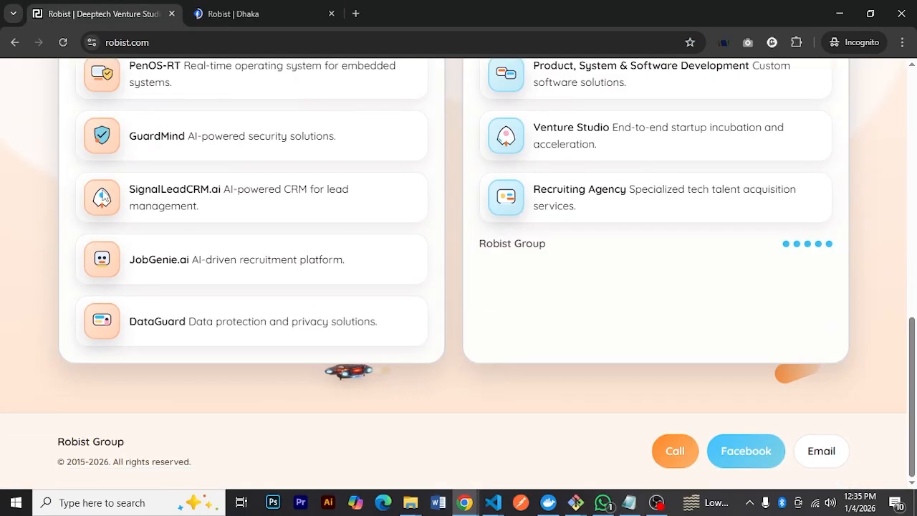
{"action": "left_click", "coordinate": [674, 453]}
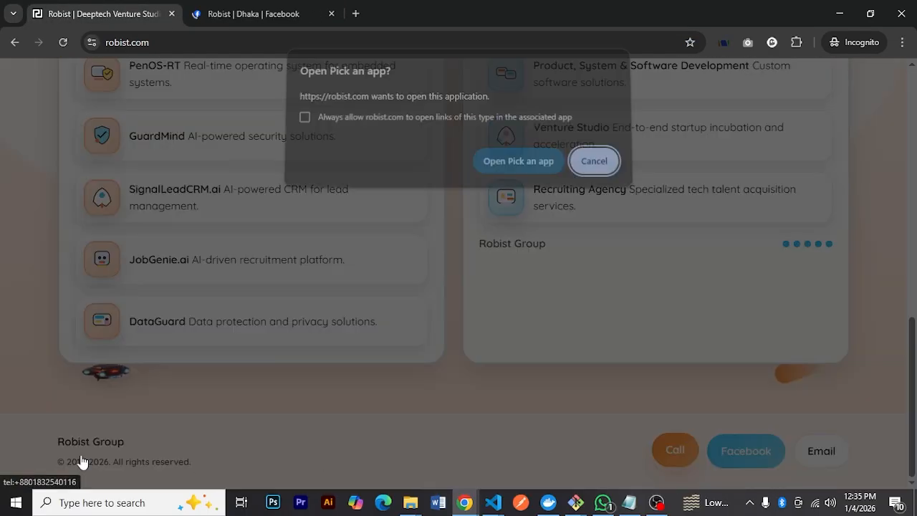
{"action": "left_click", "coordinate": [592, 167]}
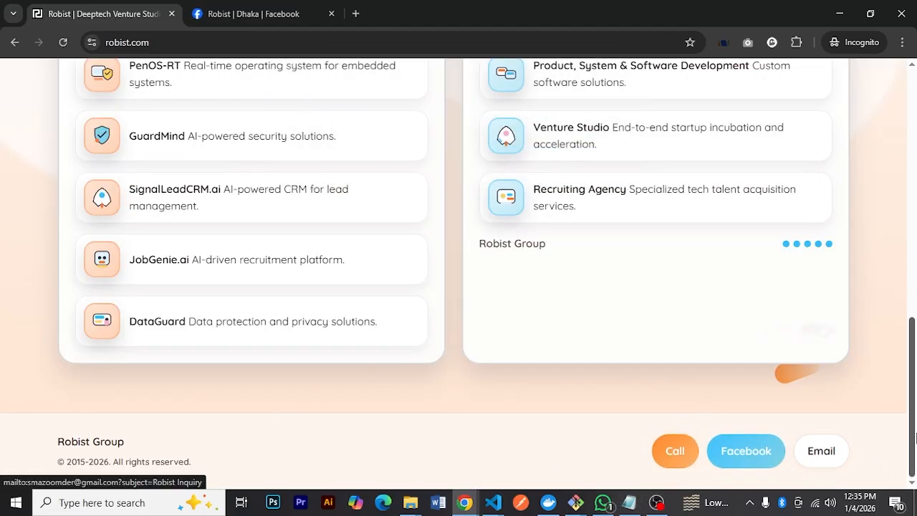
{"action": "left_click_drag", "start_coordinate": [912, 444], "coordinate": [831, 20]}
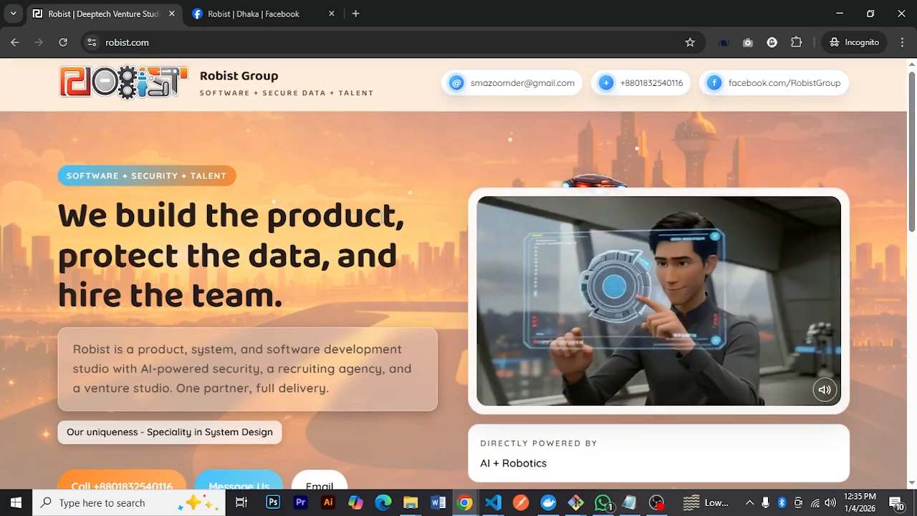
{"action": "scroll", "coordinate": [379, 219], "scroll_direction": "down", "scroll_amount": 10}
{"action": "scroll", "coordinate": [585, 374], "scroll_direction": "up", "scroll_amount": 10}
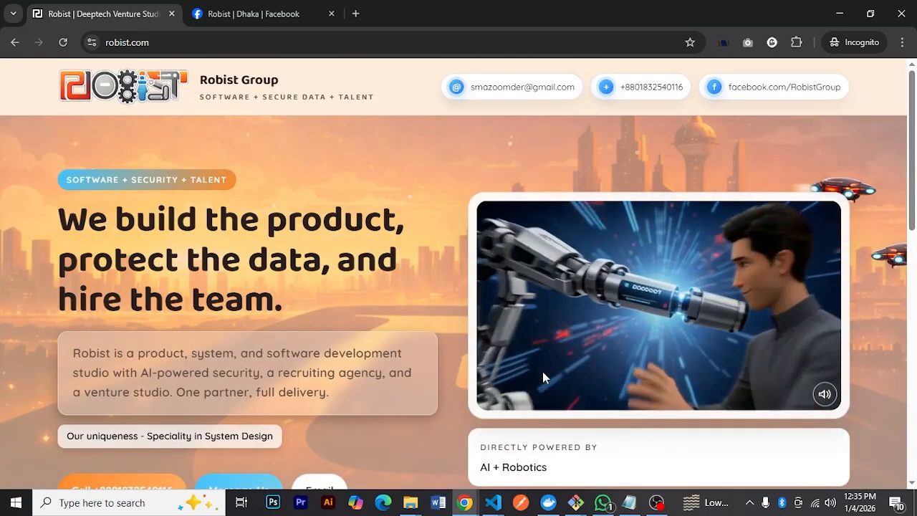
Look at the Robist Facebook page, then close both Incognito tabs
{"action": "left_click", "coordinate": [256, 14]}
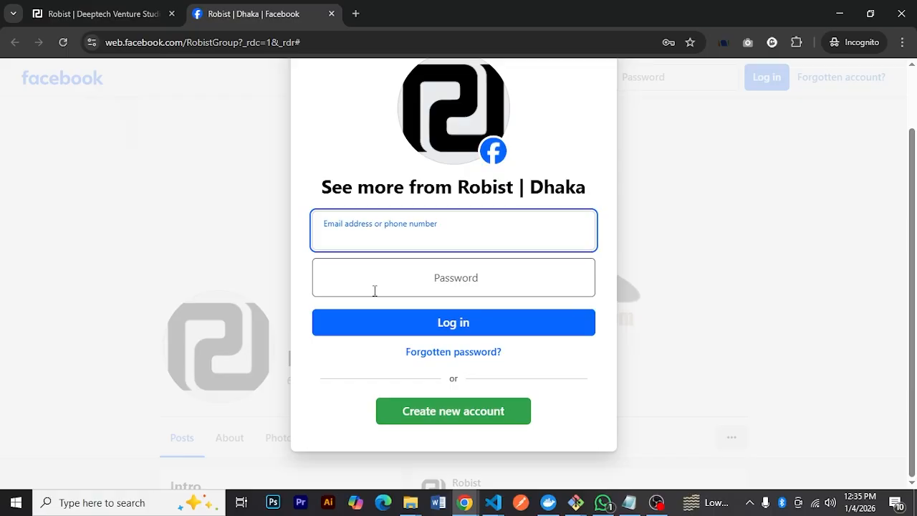
{"action": "key", "text": "ctrl+w"}
{"action": "key", "text": "ctrl+w"}
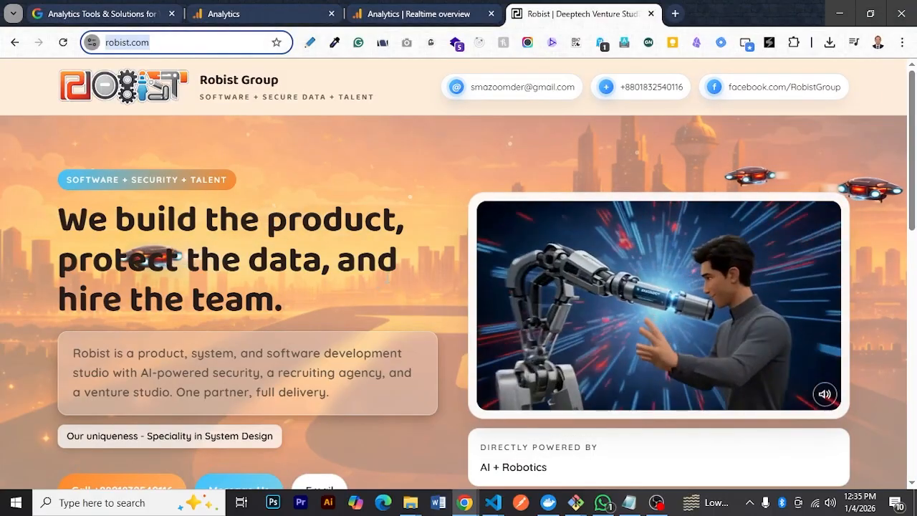
Recheck the Realtime overview report for active users, page views and events after the Incognito visit
{"action": "left_click", "coordinate": [421, 14]}
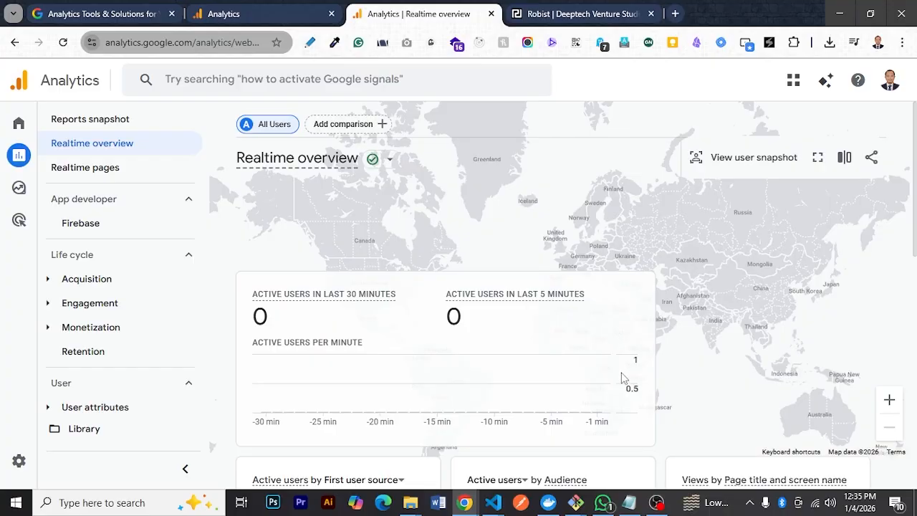
{"action": "scroll", "coordinate": [622, 379], "scroll_direction": "down", "scroll_amount": 4}
{"action": "scroll", "coordinate": [622, 408], "scroll_direction": "up", "scroll_amount": 1}
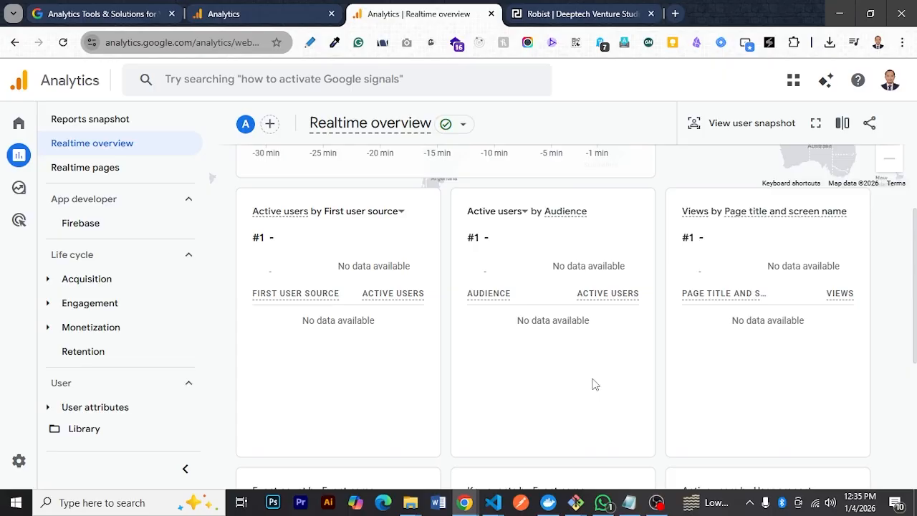
{"action": "scroll", "coordinate": [559, 385], "scroll_direction": "up", "scroll_amount": 3}
{"action": "scroll", "coordinate": [561, 387], "scroll_direction": "down", "scroll_amount": 3}
{"action": "scroll", "coordinate": [377, 268], "scroll_direction": "down", "scroll_amount": 3}
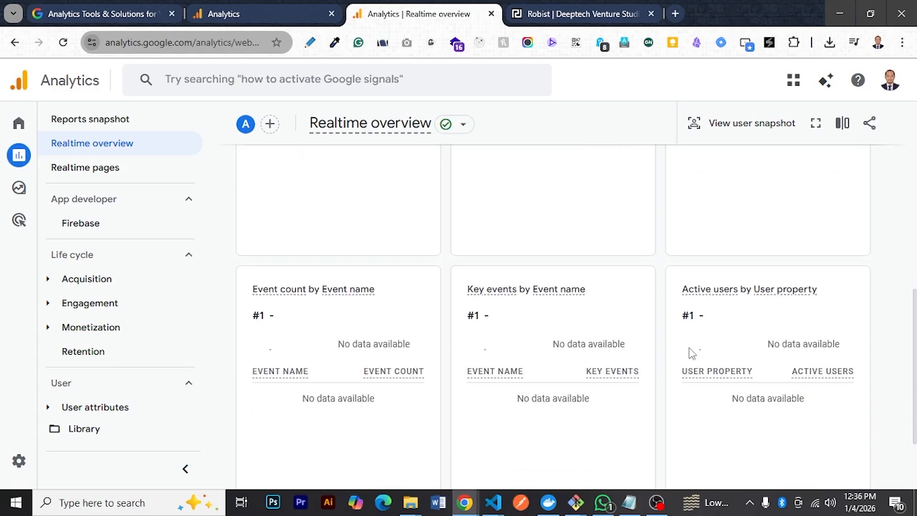
{"action": "scroll", "coordinate": [809, 328], "scroll_direction": "down", "scroll_amount": 2}
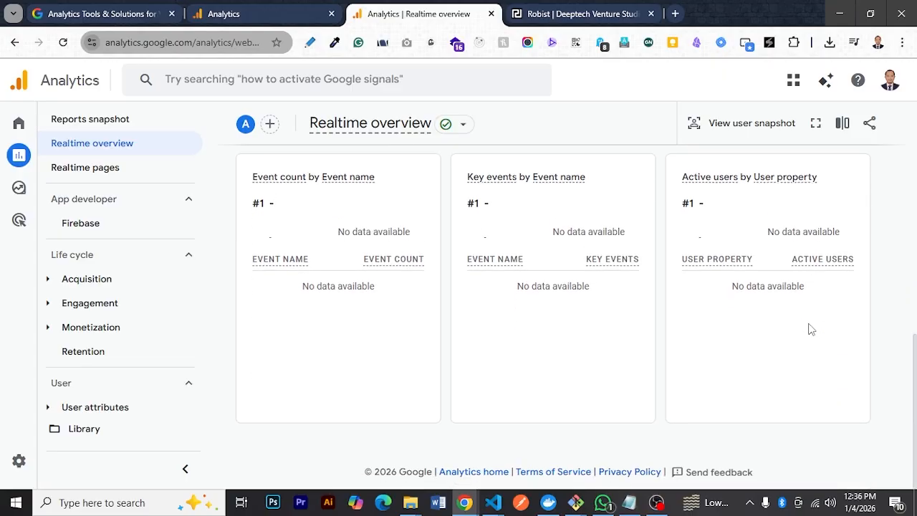
{"action": "scroll", "coordinate": [810, 328], "scroll_direction": "up", "scroll_amount": 5}
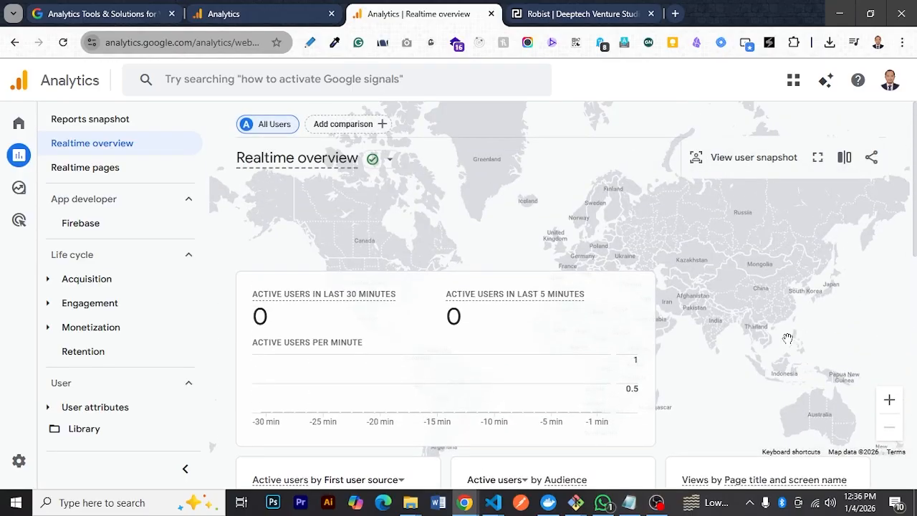